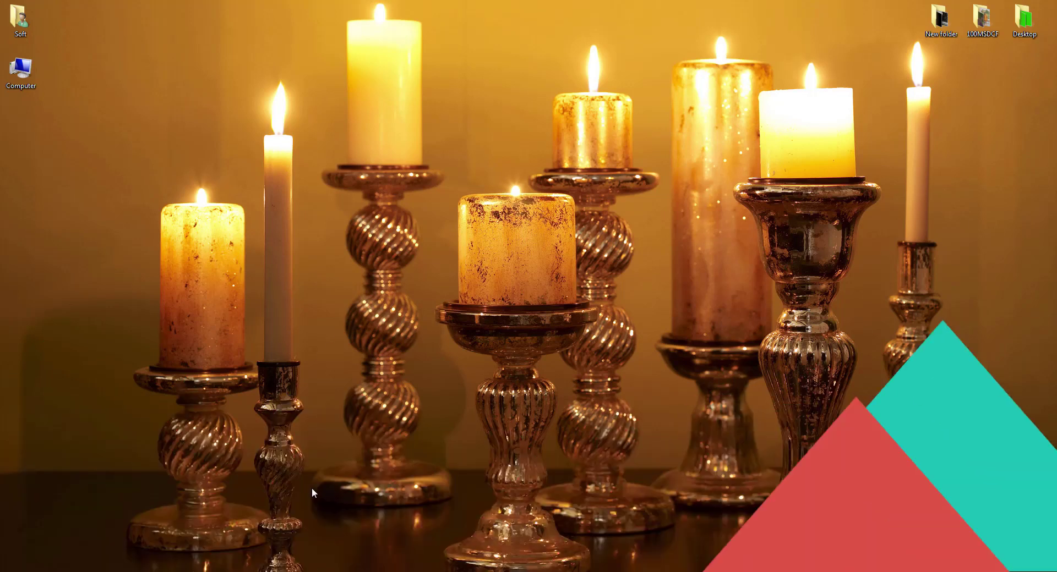
Launch Kelk 2010 from the Start menu.
{"action": "key", "text": "super"}
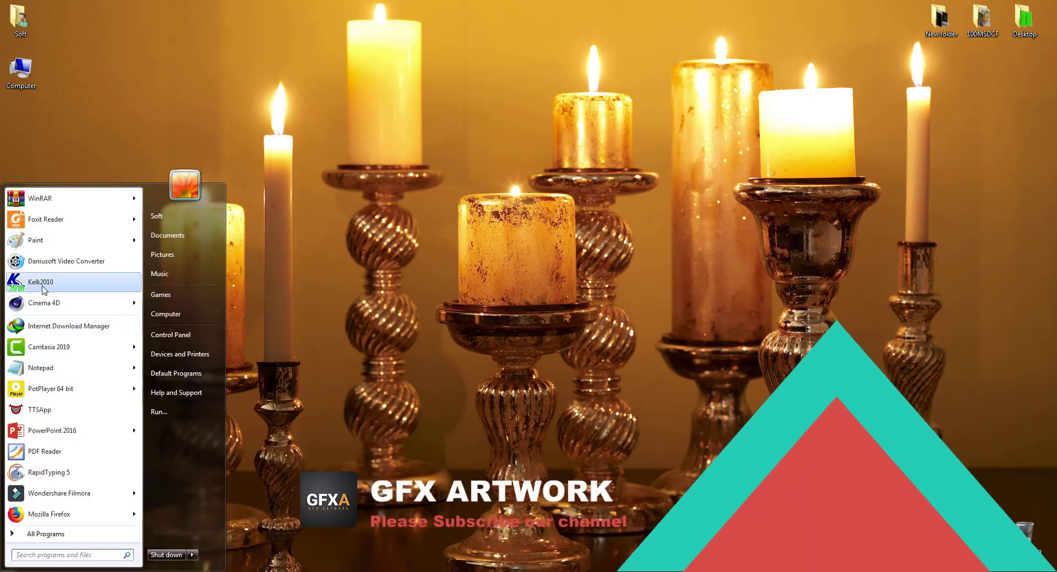
{"action": "left_click", "coordinate": [42, 282]}
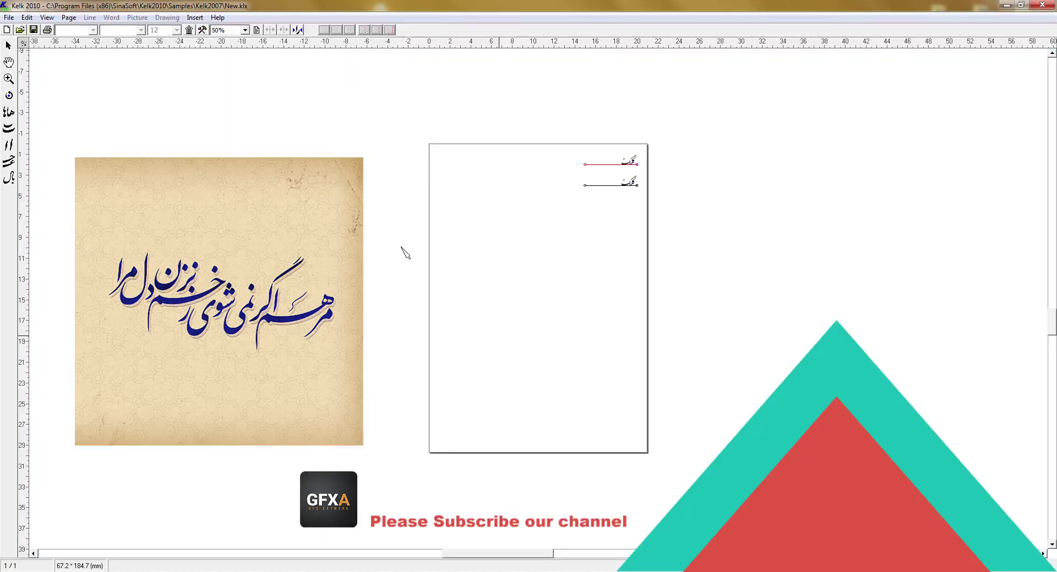
View the page at 100% zoom and set the first line's size to 36.
{"action": "left_click", "coordinate": [245, 30]}
{"action": "left_click", "coordinate": [248, 48]}
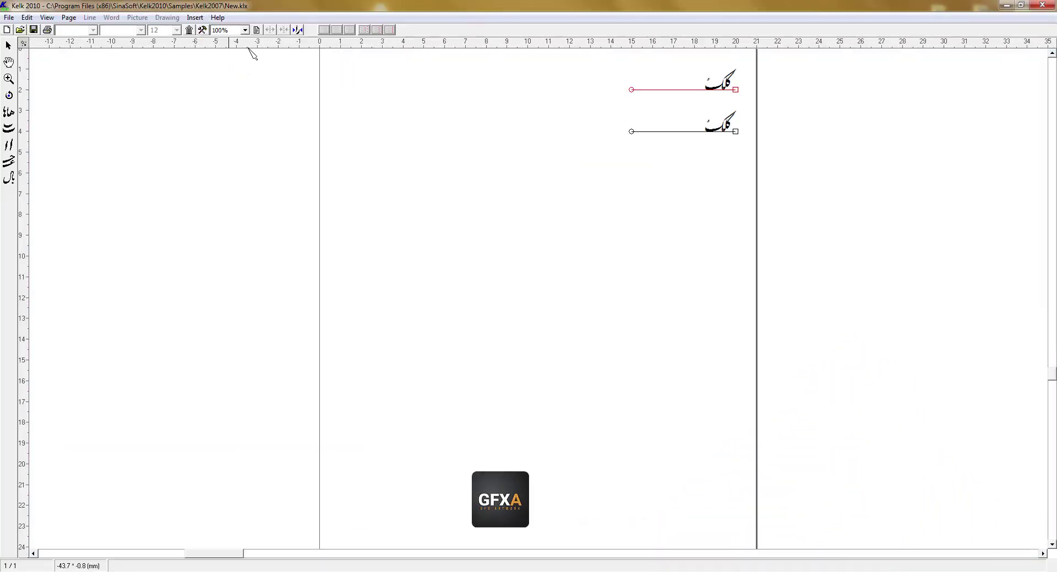
{"action": "left_click", "coordinate": [736, 90]}
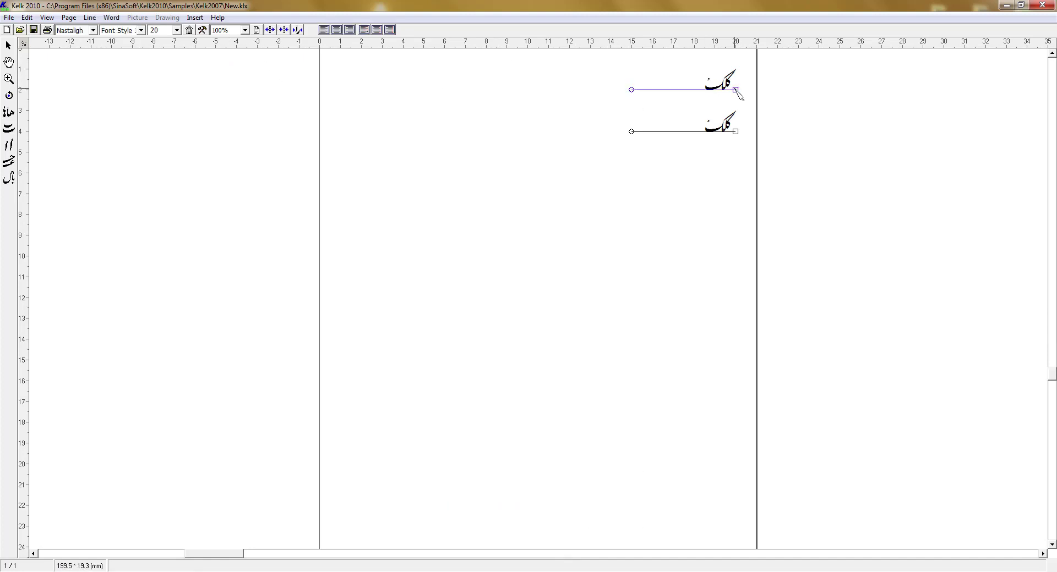
{"action": "left_click", "coordinate": [177, 30]}
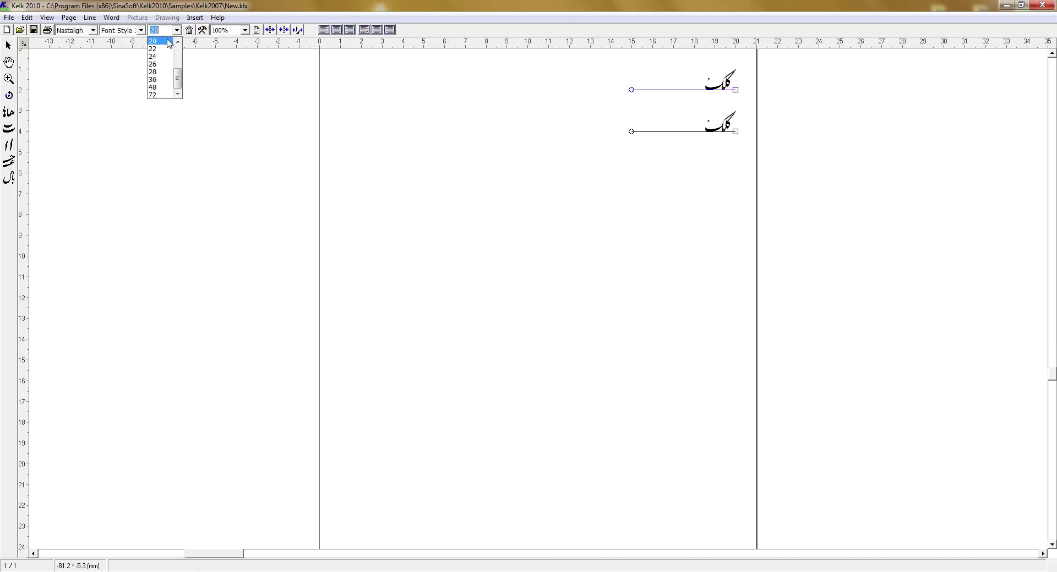
{"action": "left_click", "coordinate": [156, 79]}
Delete the second text line and move the first line further down the page.
{"action": "left_click", "coordinate": [736, 131]}
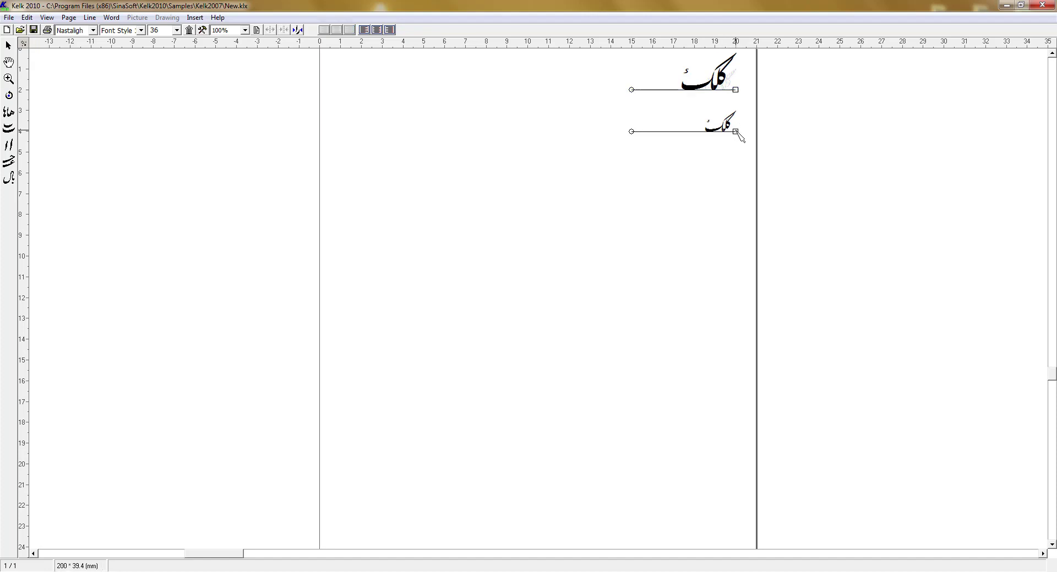
{"action": "right_click", "coordinate": [735, 131]}
{"action": "left_click", "coordinate": [827, 154]}
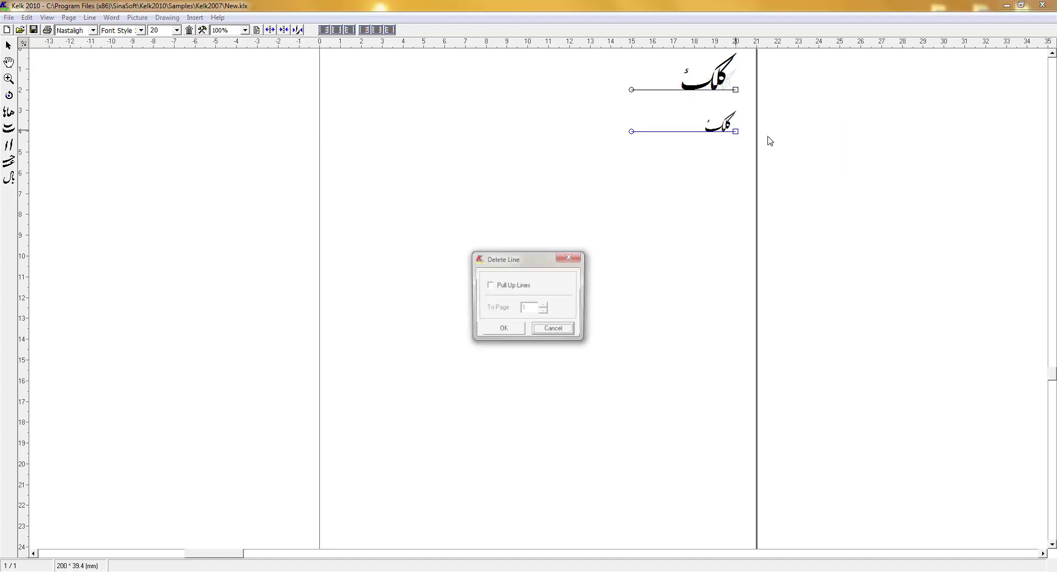
{"action": "left_click", "coordinate": [505, 327]}
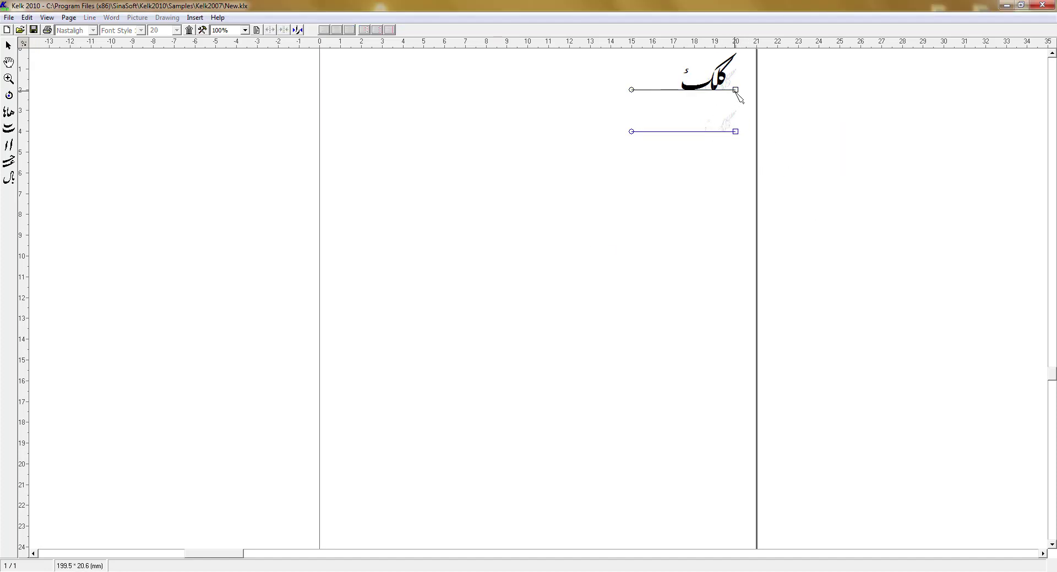
{"action": "left_click_drag", "start_coordinate": [735, 89], "coordinate": [730, 243]}
Replace the line's text with the verse 'مرحم اگر نمی شوی زخم ترن دل مرا'.
{"action": "left_click", "coordinate": [257, 30]}
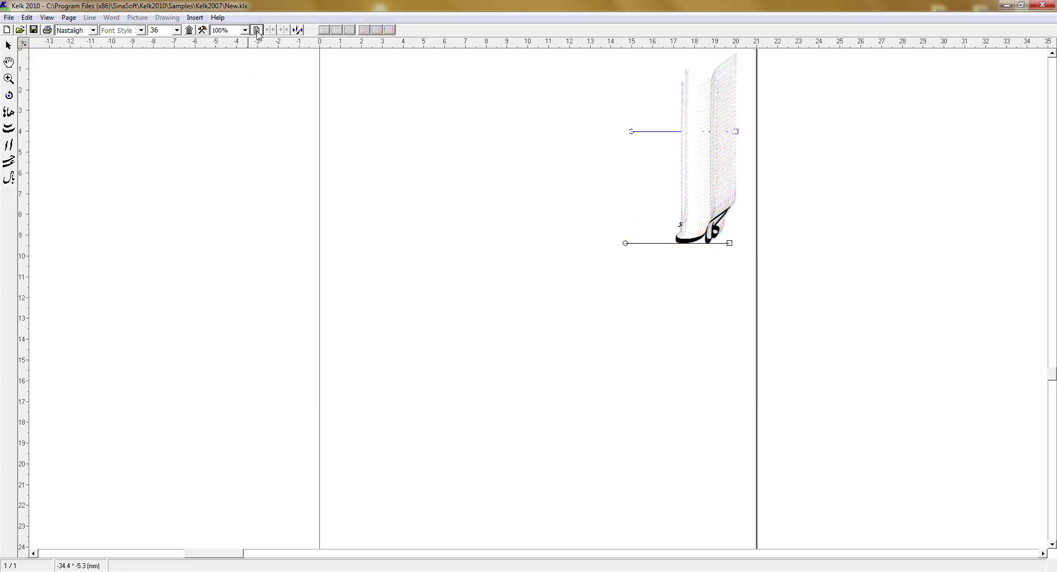
{"action": "type", "text": "مرحم اگر نمی شوی"}
{"action": "left_click_drag", "start_coordinate": [496, 239], "coordinate": [495, 314]}
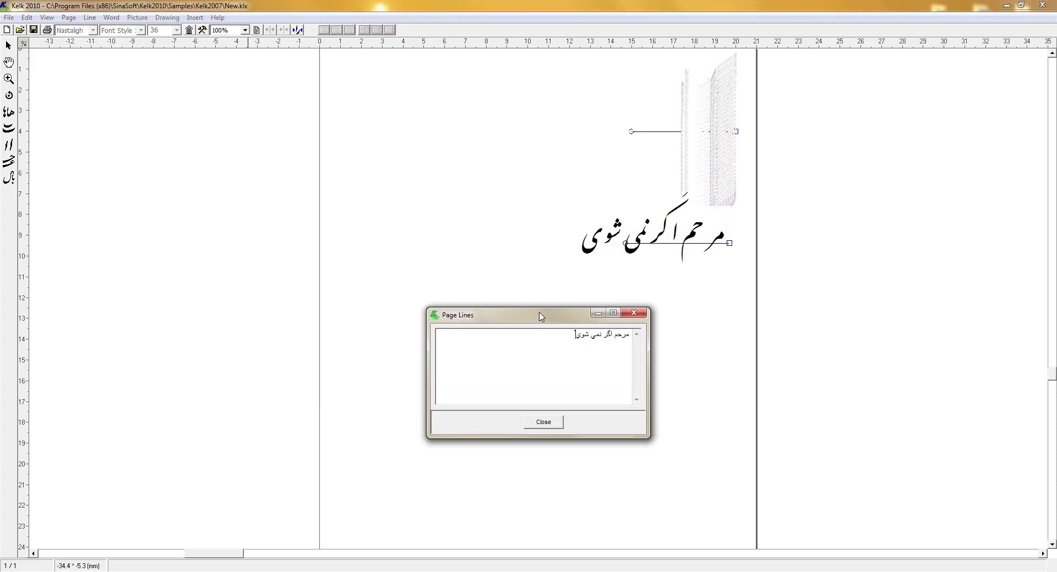
{"action": "type", "text": "زخم ترن دل مرا"}
{"action": "left_click", "coordinate": [533, 421]}
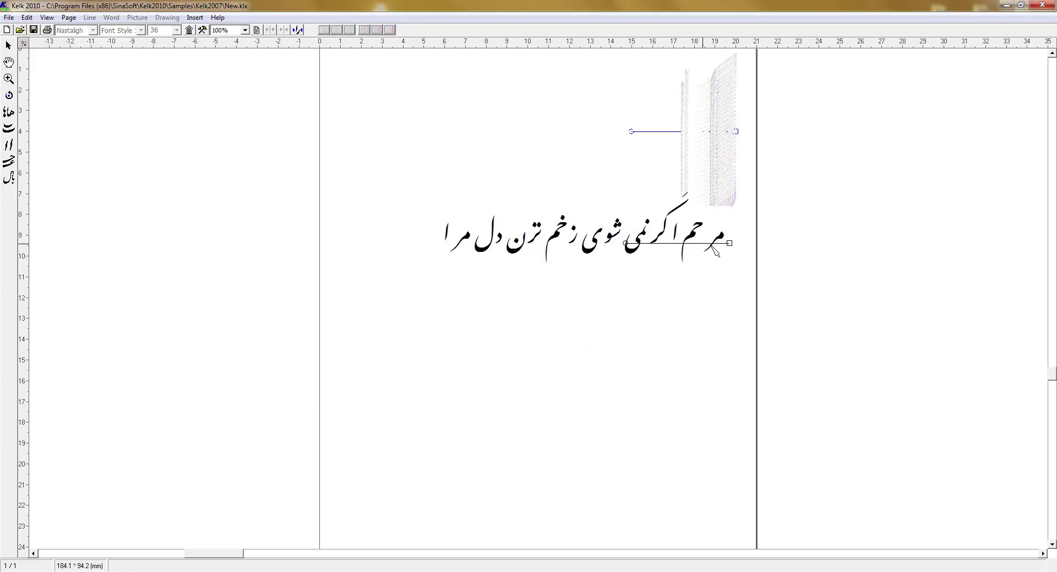
Enlarge the verse to size 48 and shift the line lower on the page.
{"action": "left_click_drag", "start_coordinate": [732, 246], "coordinate": [727, 252]}
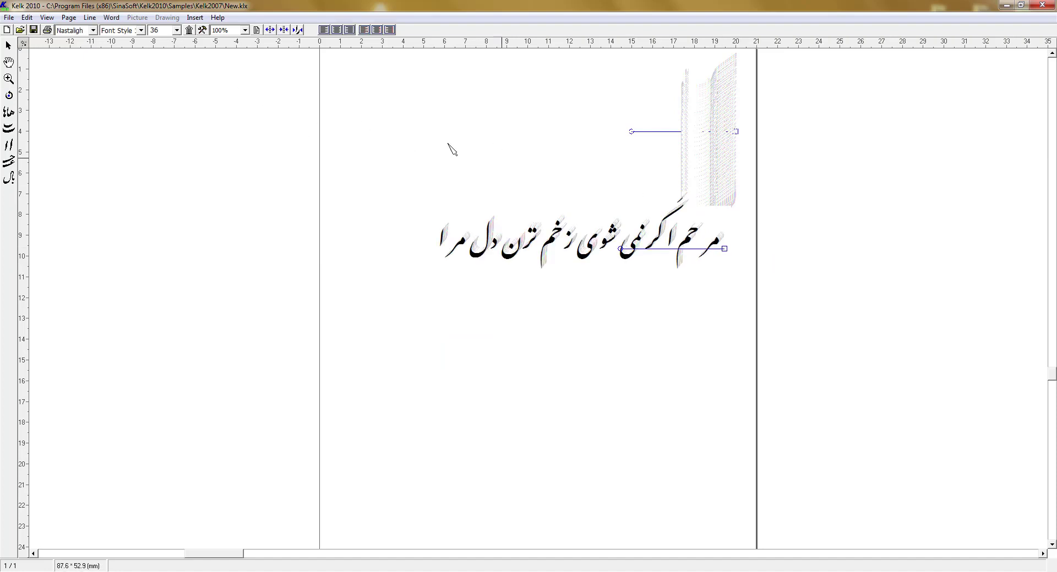
{"action": "left_click", "coordinate": [177, 30]}
{"action": "left_click", "coordinate": [159, 90]}
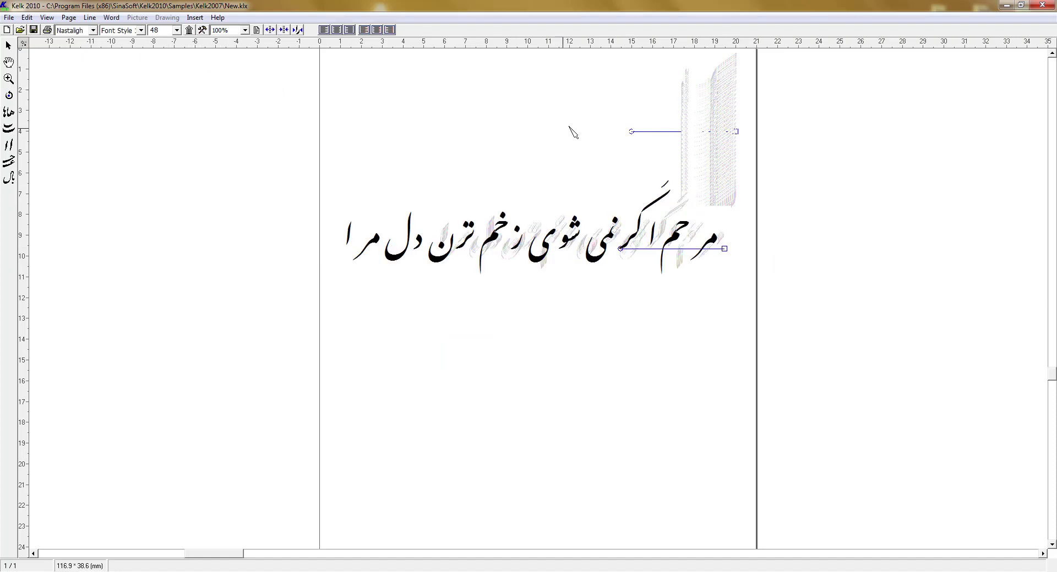
{"action": "left_click_drag", "start_coordinate": [725, 251], "coordinate": [734, 278]}
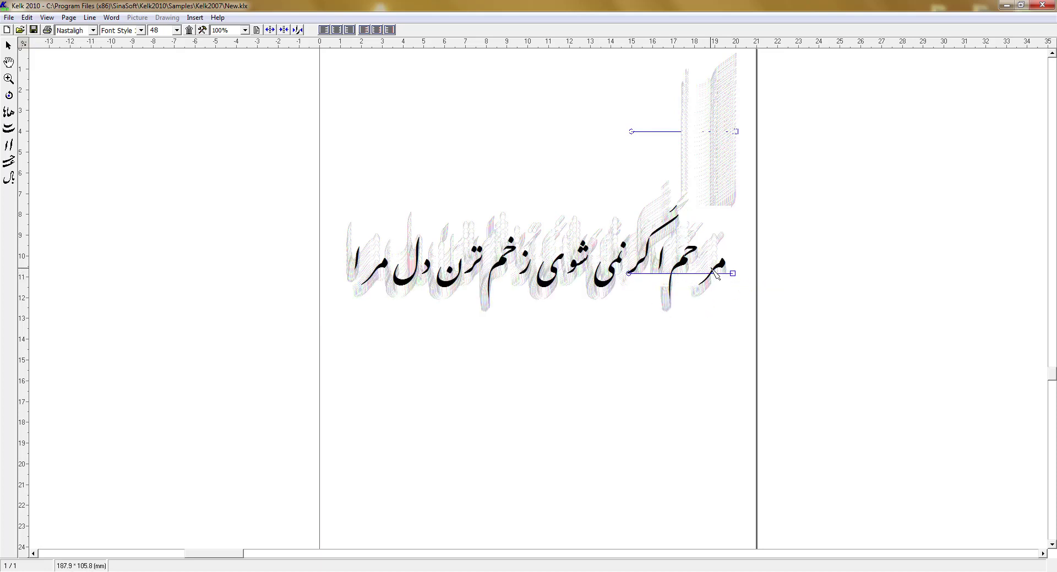
Stretch حم with a long kashida and nudge the مر piece slightly left.
{"action": "left_click", "coordinate": [684, 265]}
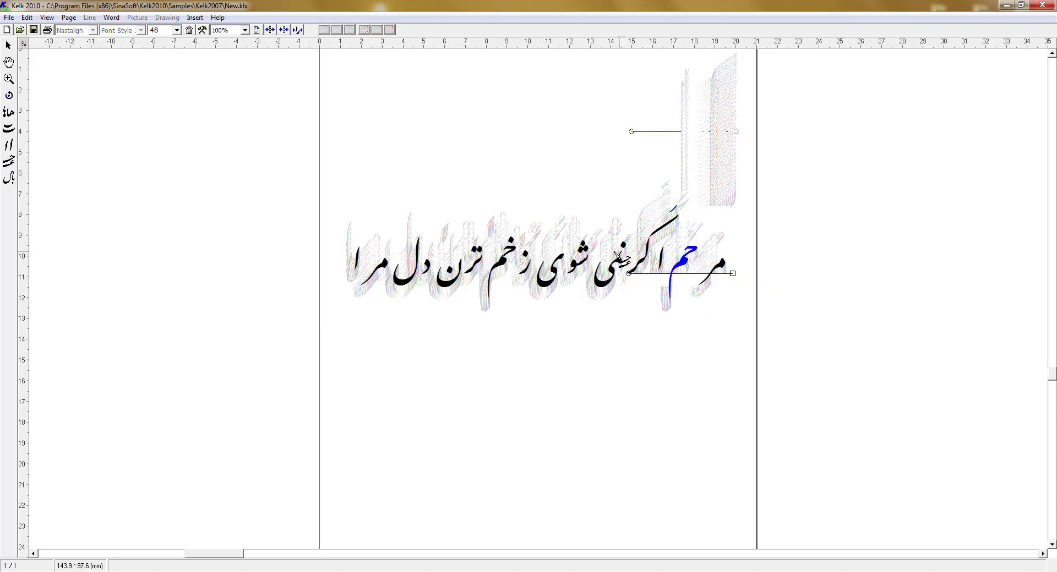
{"action": "left_click", "coordinate": [688, 263]}
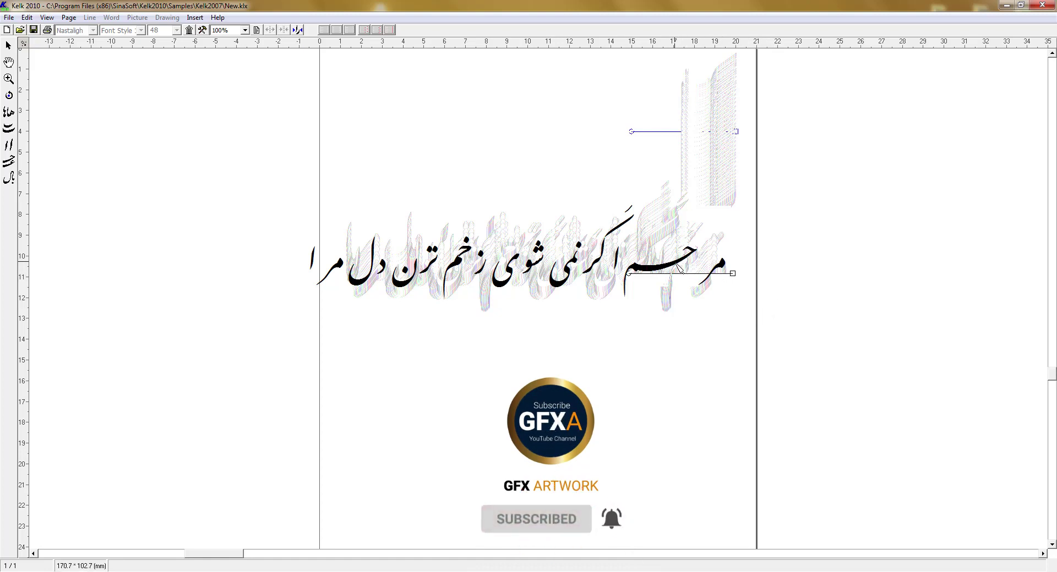
{"action": "left_click", "coordinate": [661, 268]}
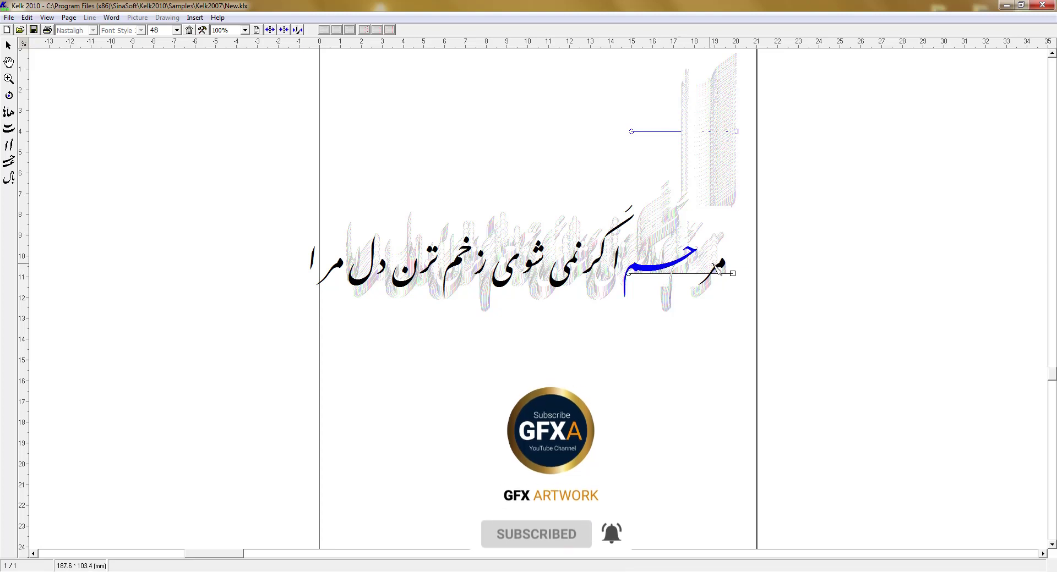
{"action": "left_click_drag", "start_coordinate": [721, 270], "coordinate": [694, 269]}
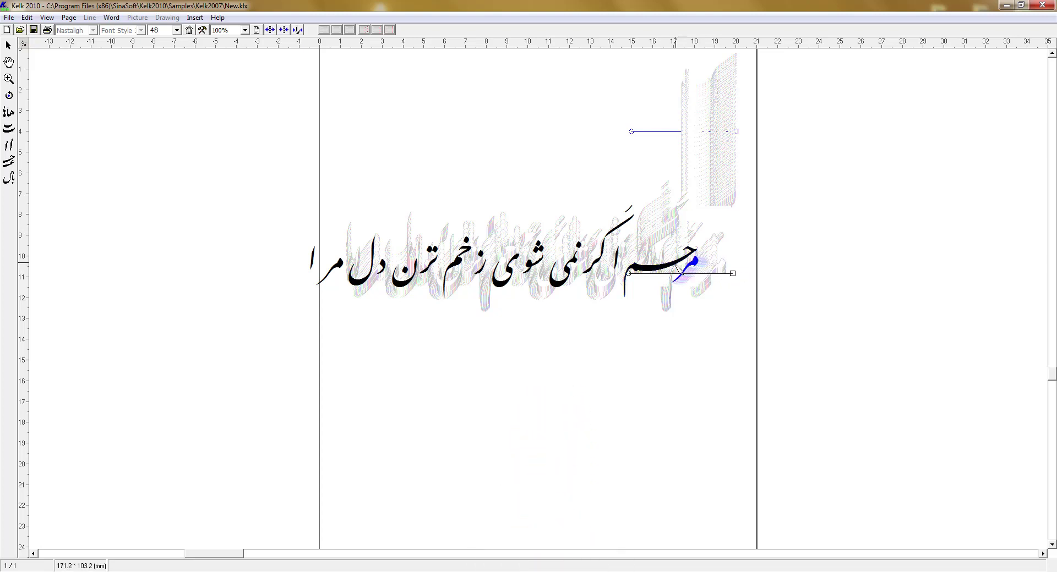
{"action": "left_click", "coordinate": [669, 268]}
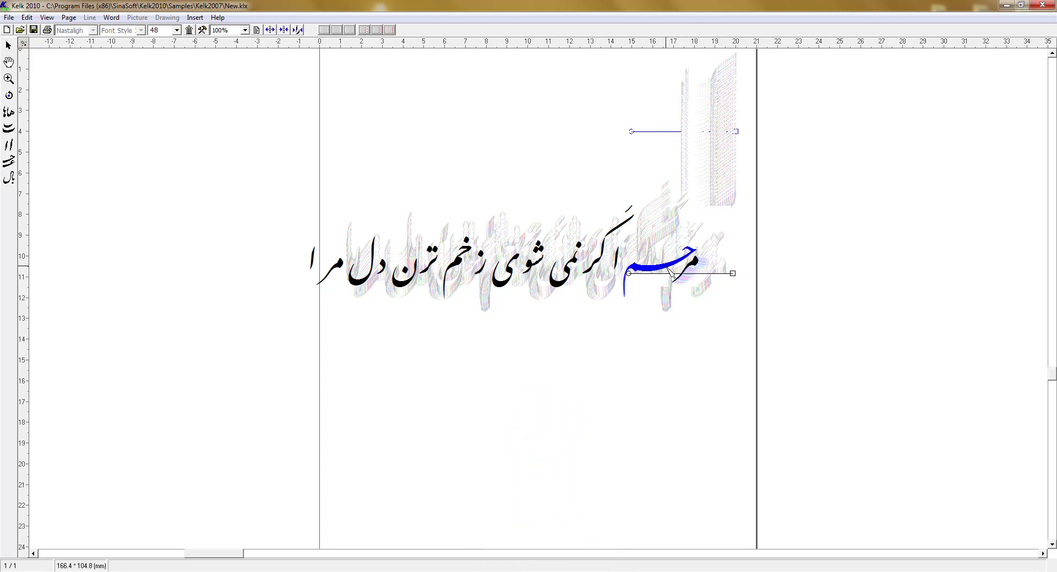
{"action": "left_click", "coordinate": [257, 31]}
Correct مرحم to مرهم and give هم a long kashida stretch.
{"action": "left_click", "coordinate": [609, 259]}
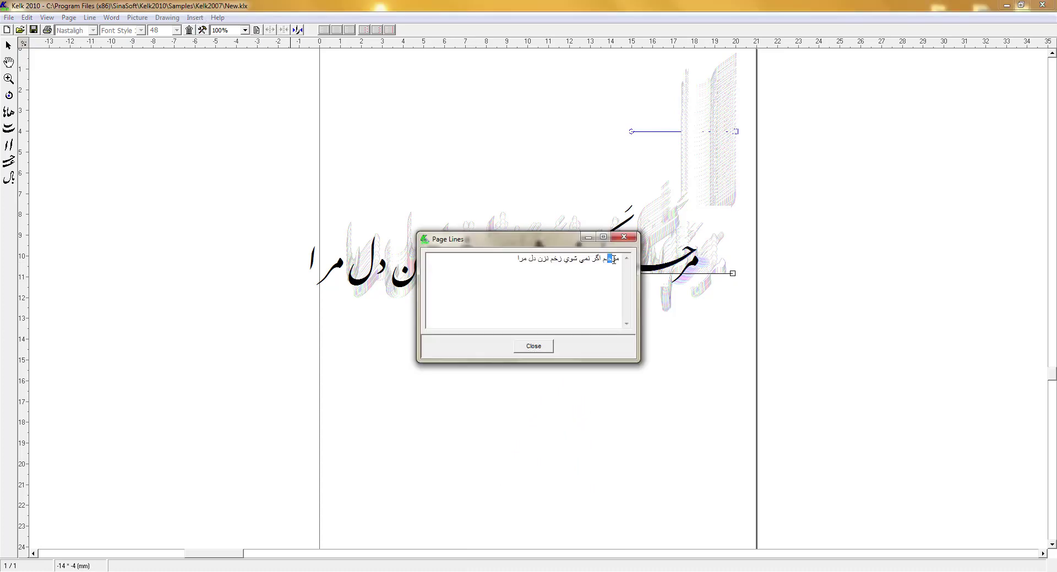
{"action": "type", "text": "ه"}
{"action": "left_click", "coordinate": [538, 346]}
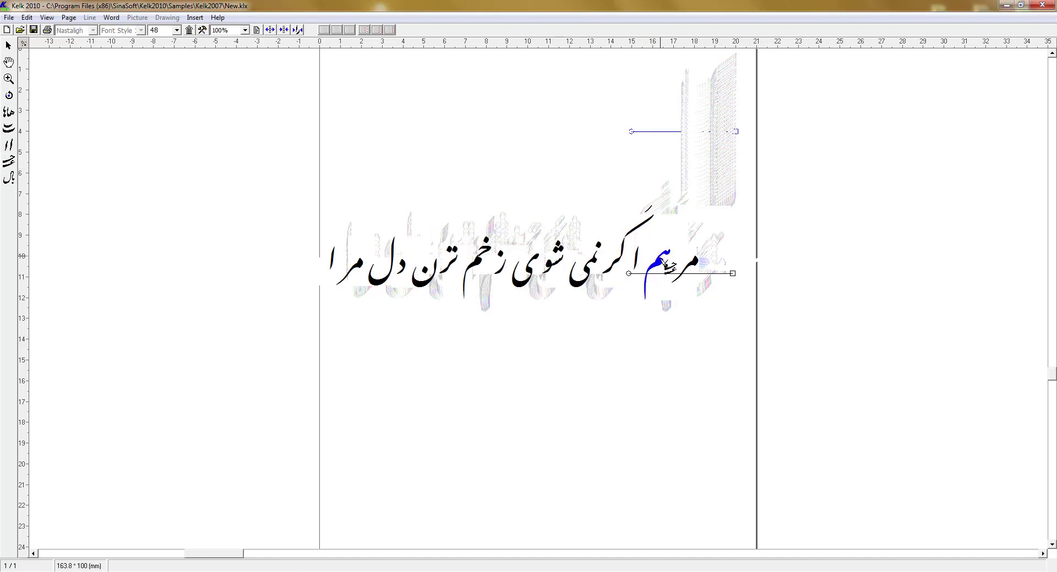
{"action": "left_click", "coordinate": [660, 262]}
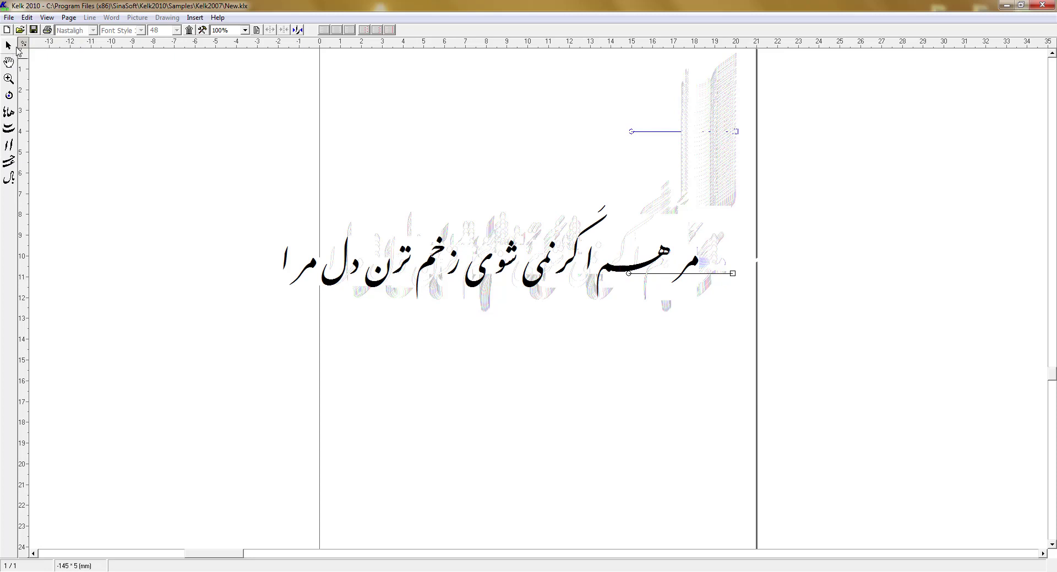
Shorten the مرهم kashida and tuck the alef, گر, نمی and its dot tightly against it.
{"action": "left_click_drag", "start_coordinate": [615, 273], "coordinate": [644, 279]}
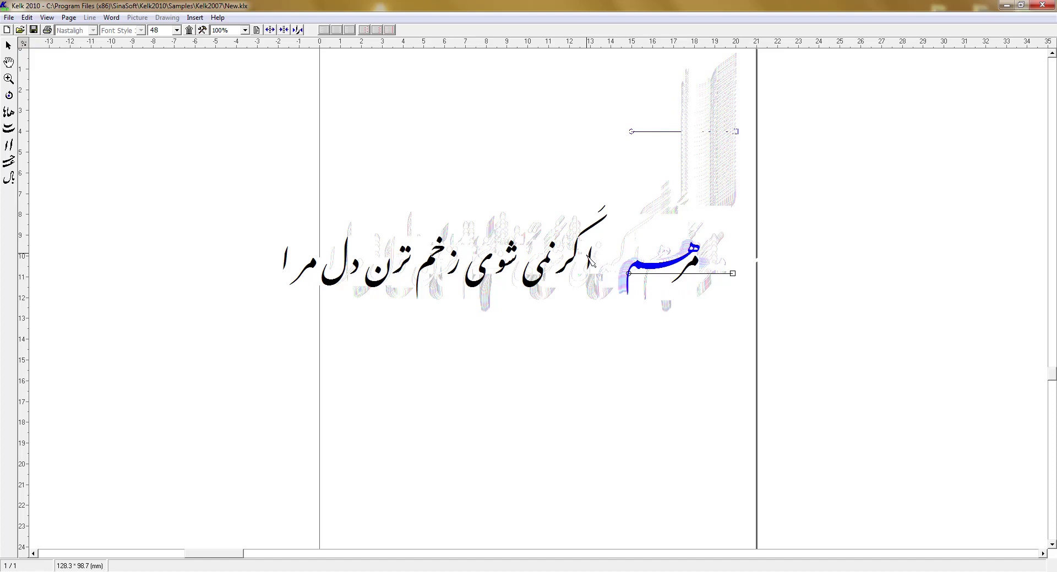
{"action": "left_click_drag", "start_coordinate": [598, 257], "coordinate": [640, 250]}
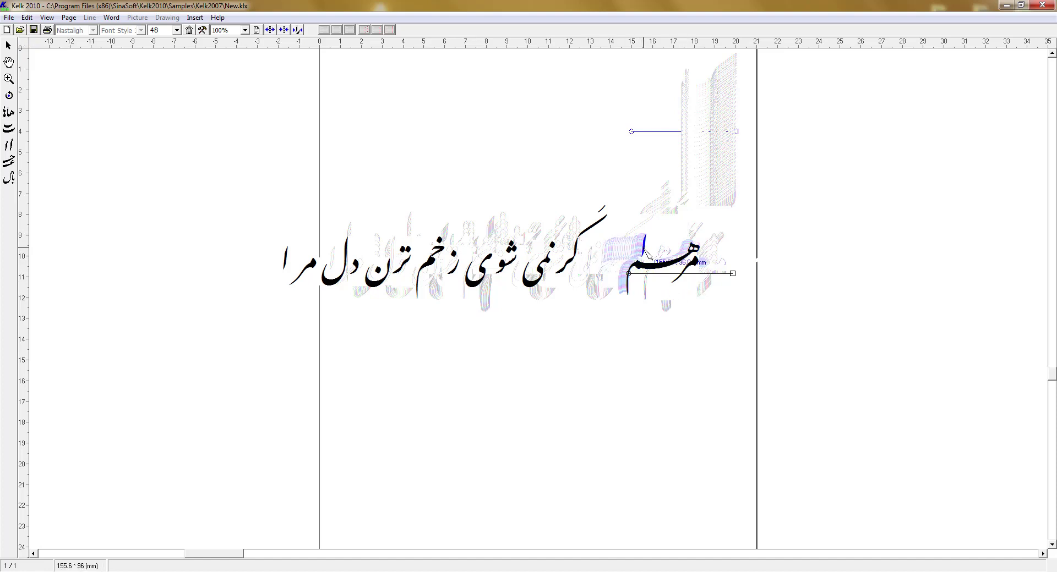
{"action": "left_click_drag", "start_coordinate": [640, 251], "coordinate": [645, 254]}
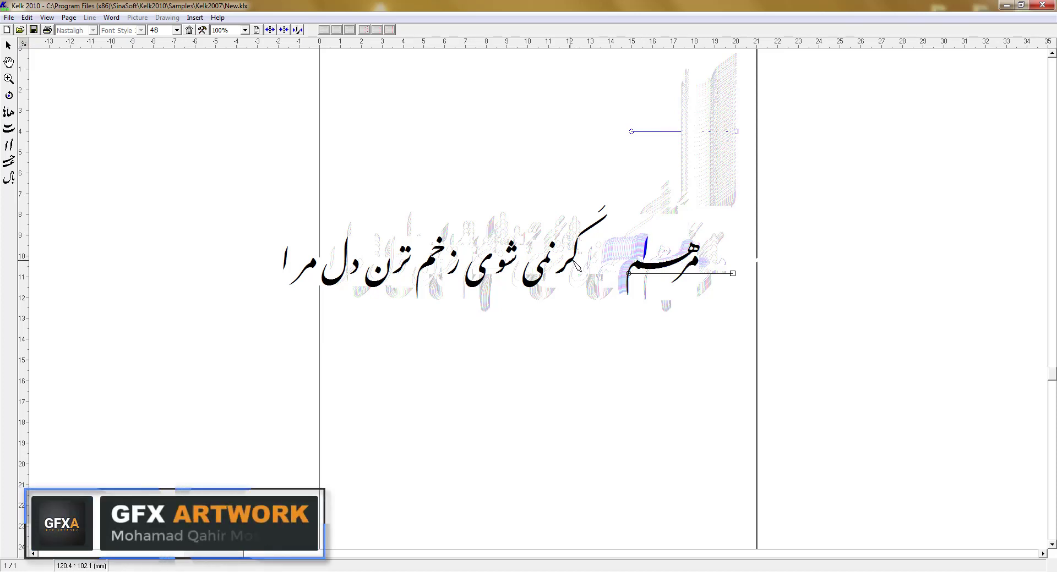
{"action": "left_click_drag", "start_coordinate": [572, 263], "coordinate": [634, 260]}
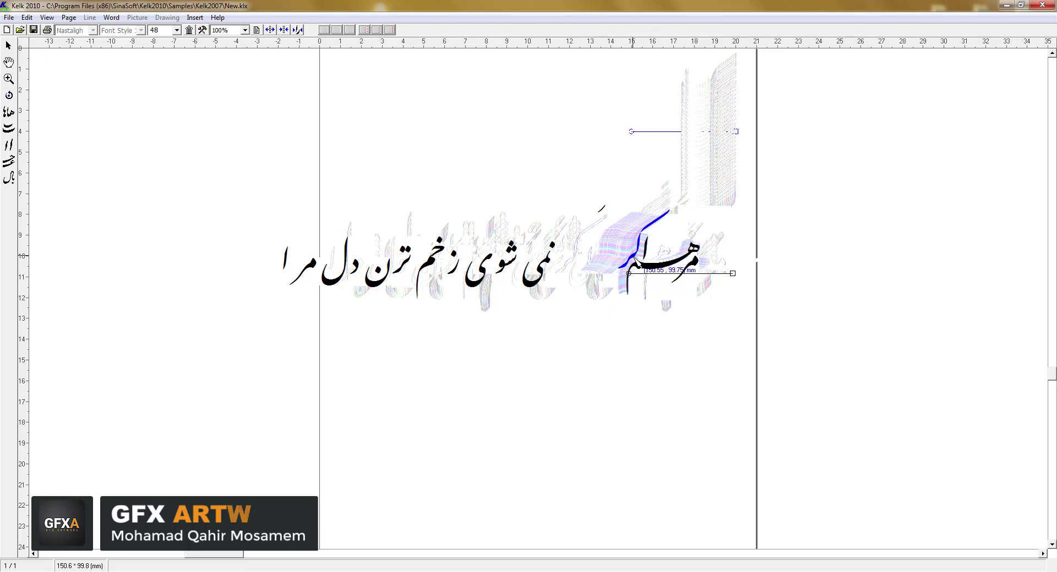
{"action": "left_click_drag", "start_coordinate": [633, 258], "coordinate": [636, 256]}
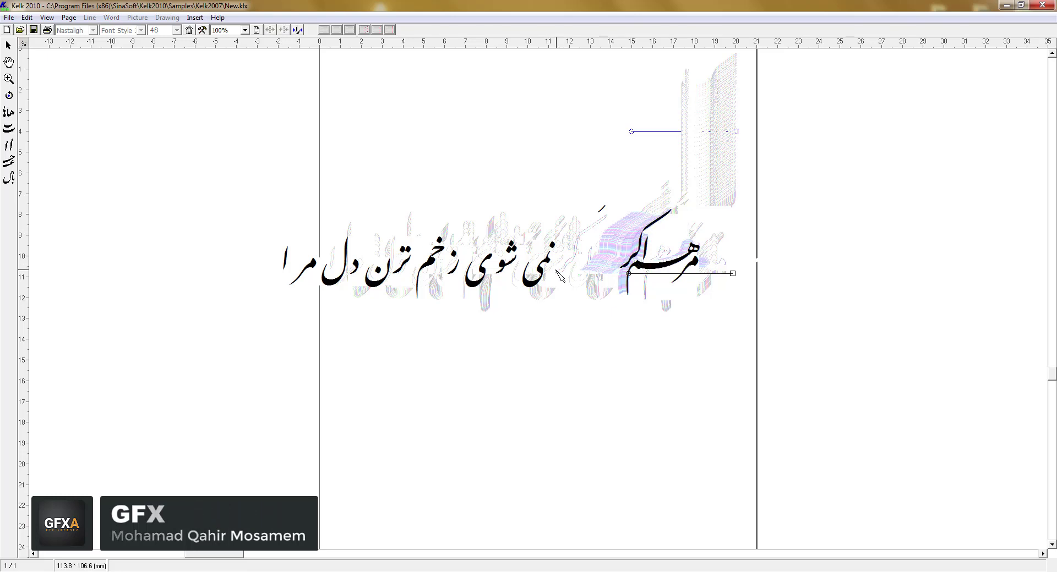
{"action": "left_click_drag", "start_coordinate": [546, 275], "coordinate": [607, 283]}
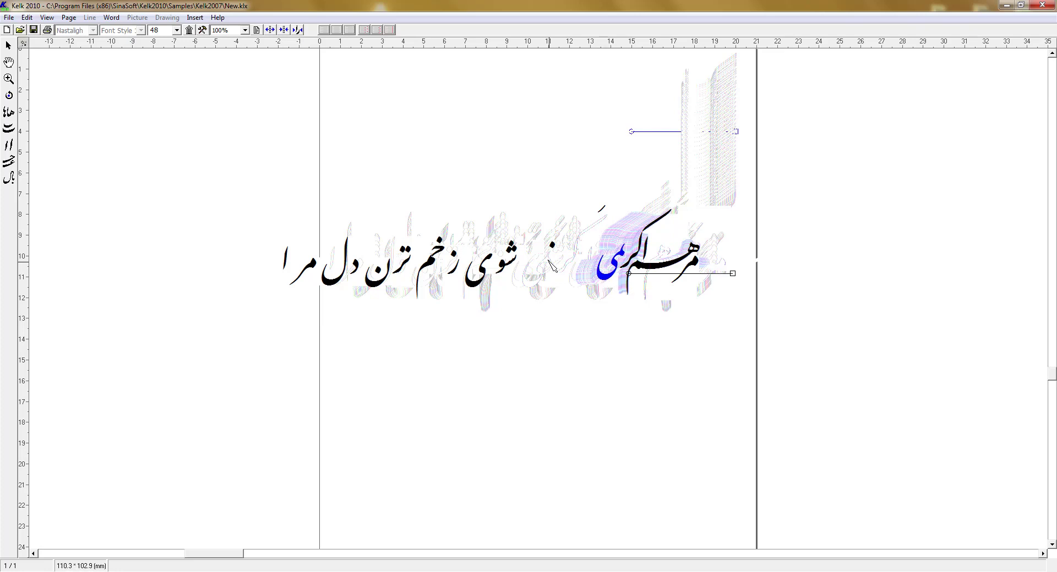
{"action": "left_click_drag", "start_coordinate": [552, 246], "coordinate": [623, 238]}
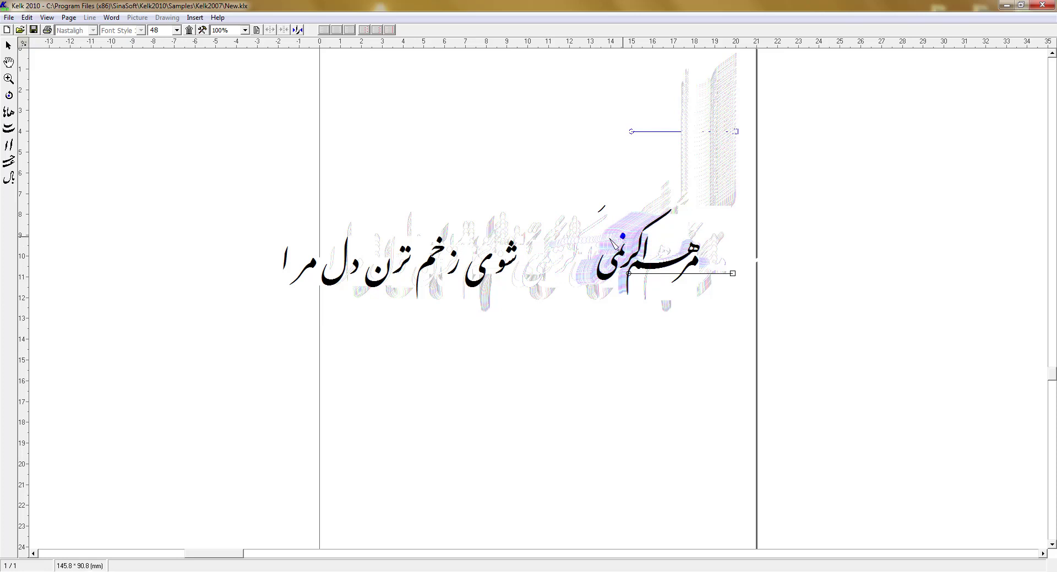
{"action": "left_click", "coordinate": [245, 31]}
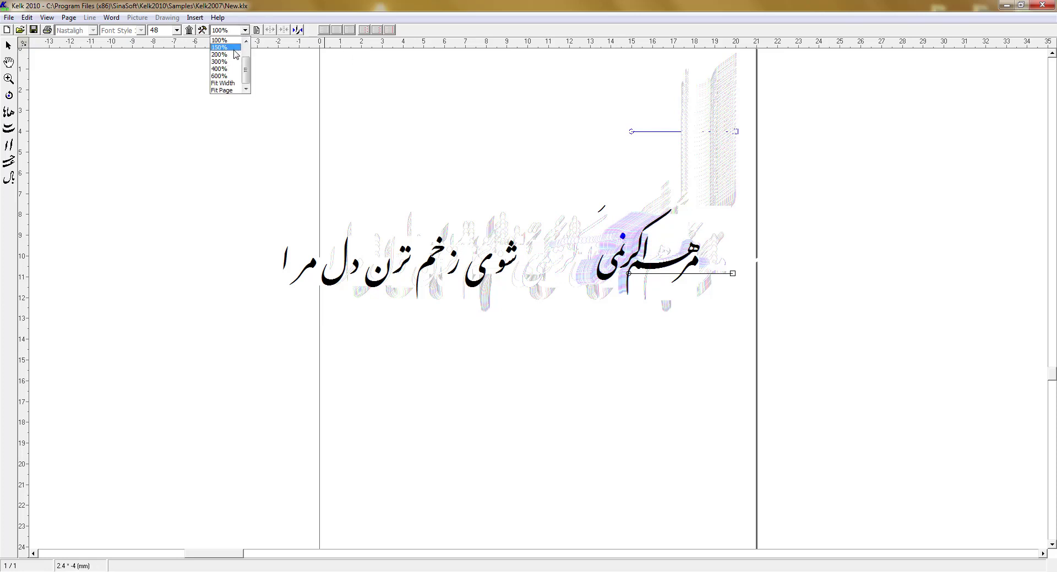
At 200% zoom, pull the ی and خم glyphs into the stacked composition.
{"action": "left_click", "coordinate": [237, 55]}
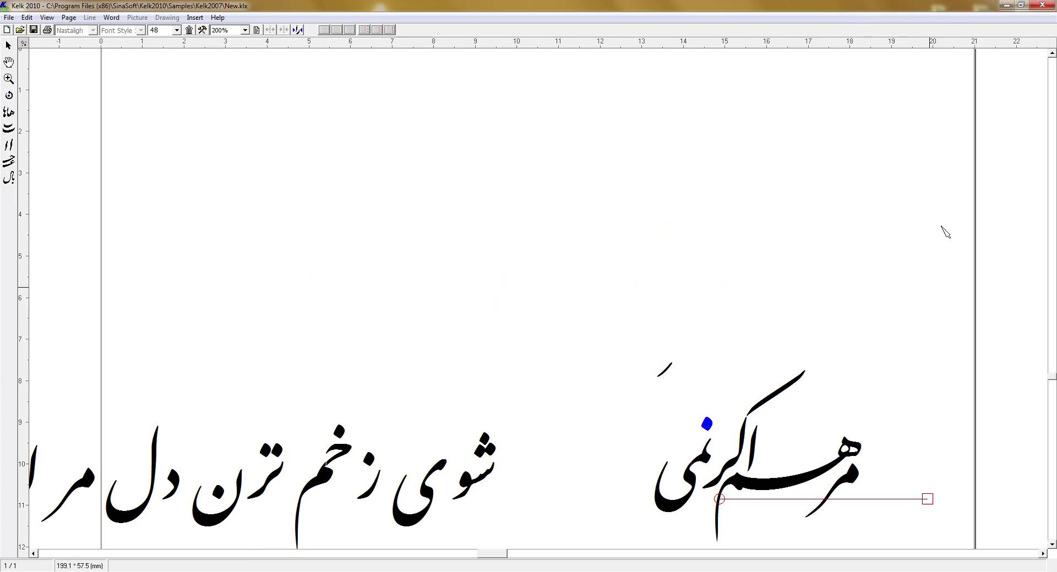
{"action": "scroll", "coordinate": [941, 247], "scroll_direction": "down", "scroll_amount": 2}
{"action": "left_click_drag", "start_coordinate": [467, 379], "coordinate": [666, 350]}
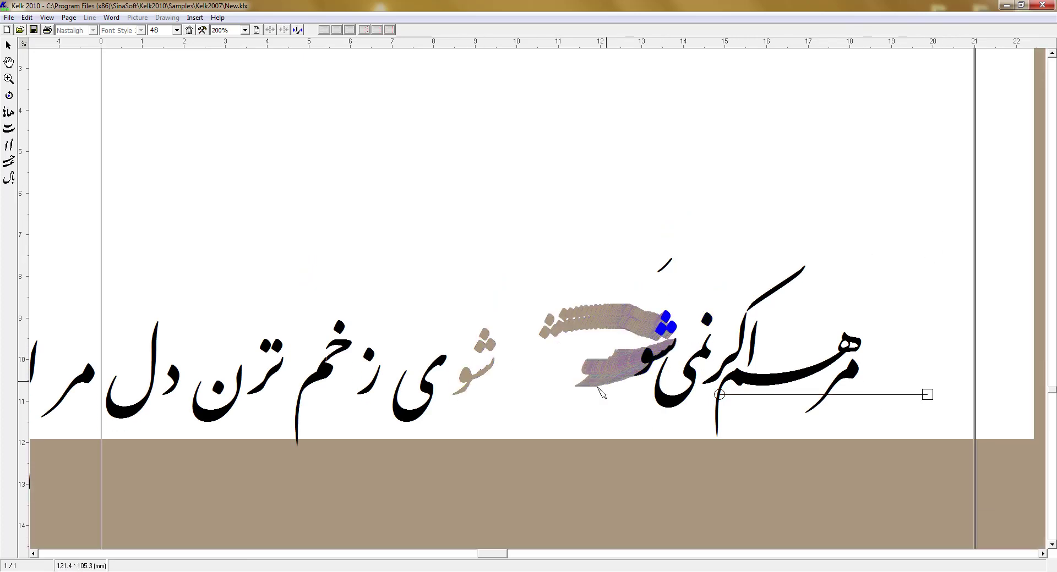
{"action": "left_click_drag", "start_coordinate": [415, 394], "coordinate": [608, 380]}
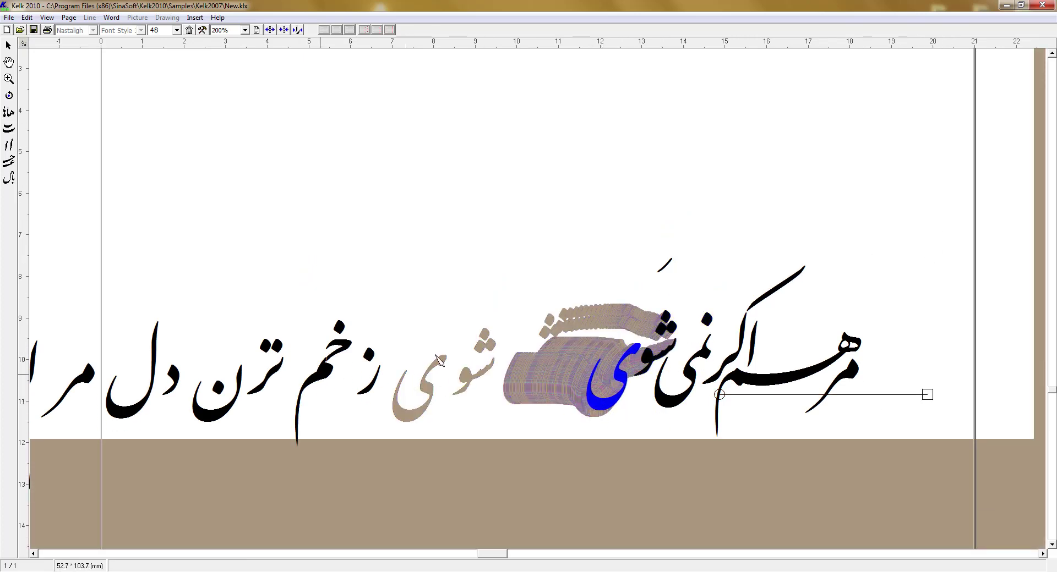
{"action": "left_click_drag", "start_coordinate": [322, 380], "coordinate": [545, 341]}
{"action": "left_click_drag", "start_coordinate": [575, 287], "coordinate": [633, 289]}
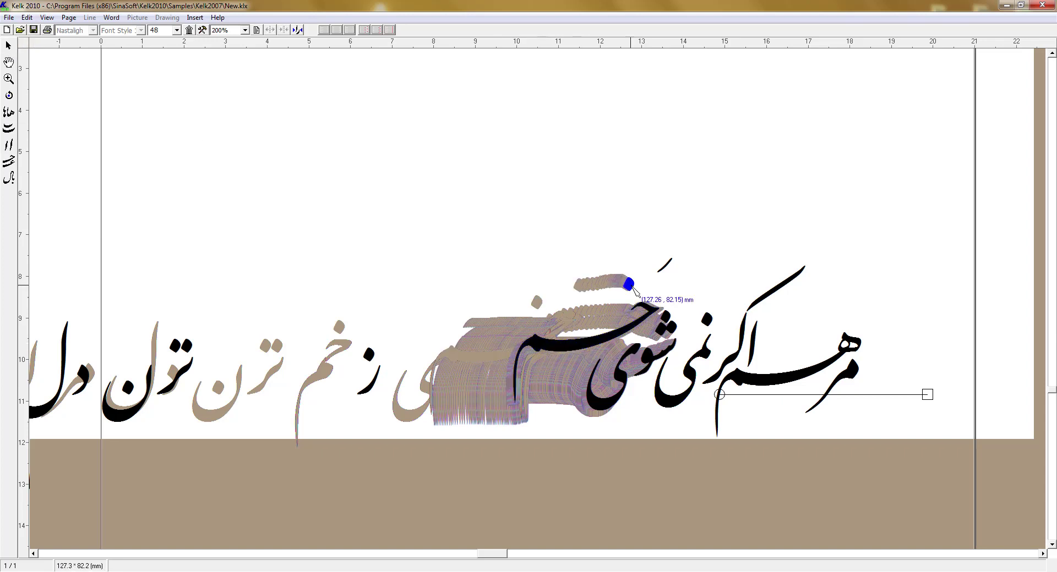
Lengthen the ر stroke and bring ن, د and ل into the composition.
{"action": "left_click", "coordinate": [562, 367]}
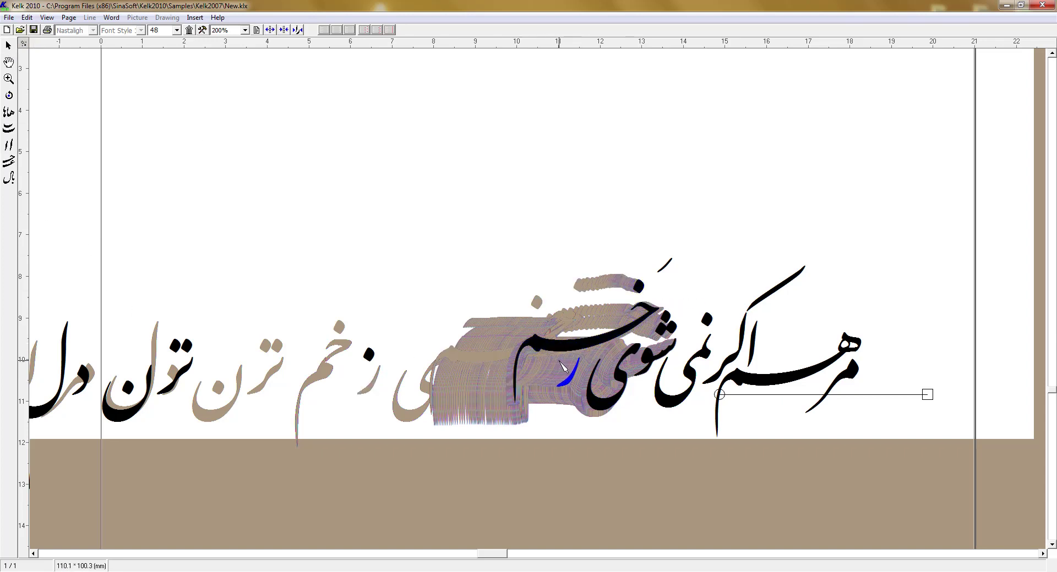
{"action": "left_click_drag", "start_coordinate": [570, 368], "coordinate": [576, 380]}
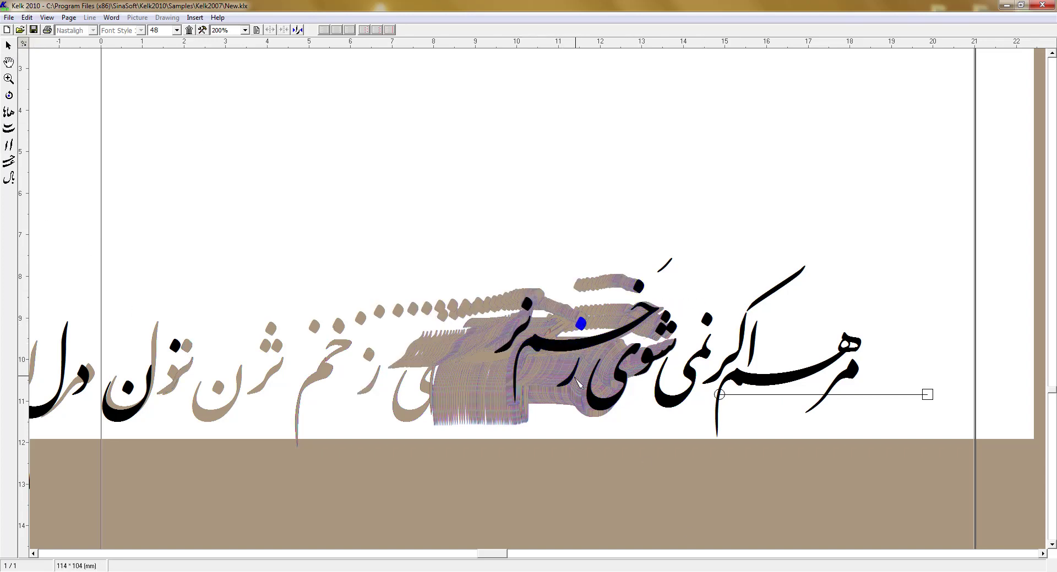
{"action": "mouse_move", "coordinate": [155, 392]}
{"action": "left_mouse_down"}
{"action": "mouse_move", "coordinate": [464, 371]}
{"action": "mouse_move", "coordinate": [477, 346]}
{"action": "left_mouse_up"}
{"action": "left_click", "coordinate": [80, 385]}
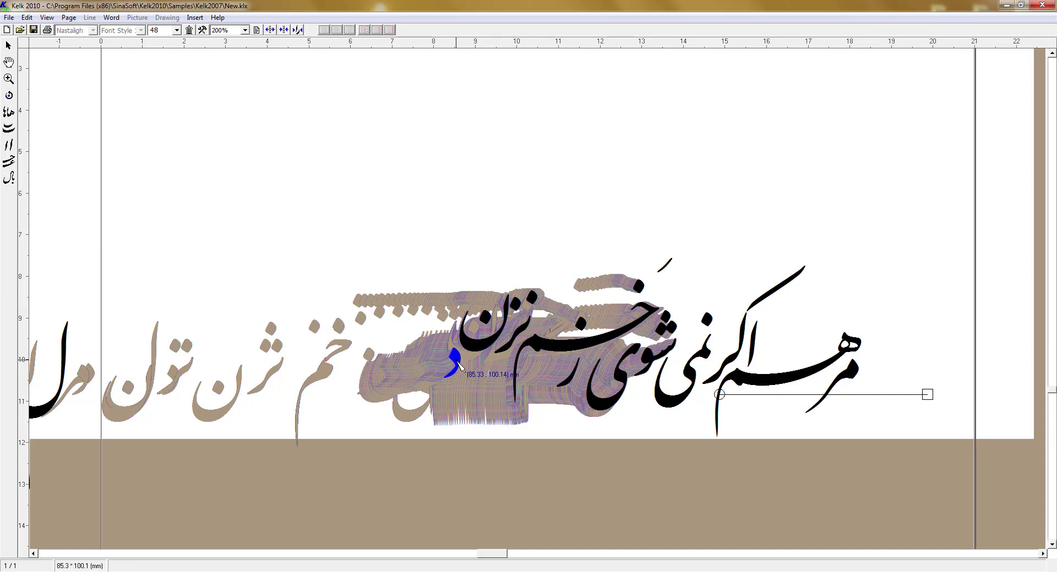
{"action": "left_click", "coordinate": [47, 416]}
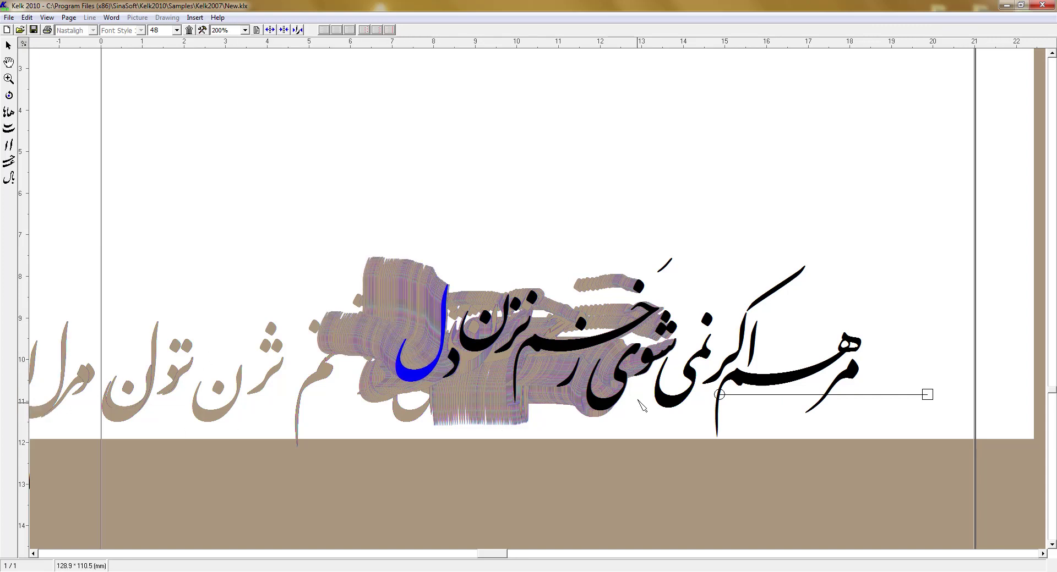
At 150% zoom, raise زن and pack دل and the م of مرا after it.
{"action": "left_click", "coordinate": [245, 30]}
{"action": "left_click", "coordinate": [223, 53]}
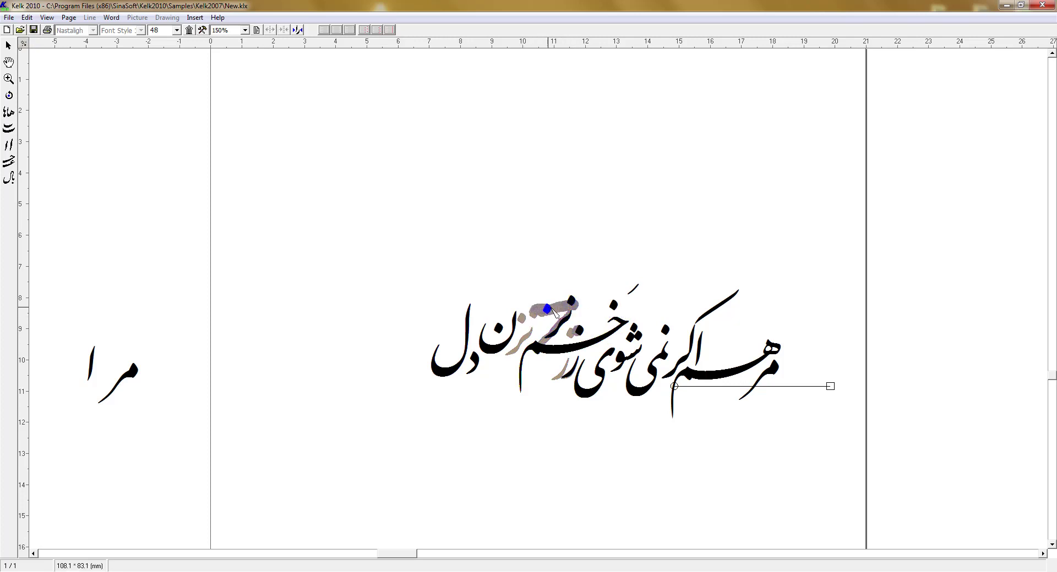
{"action": "left_click", "coordinate": [526, 336]}
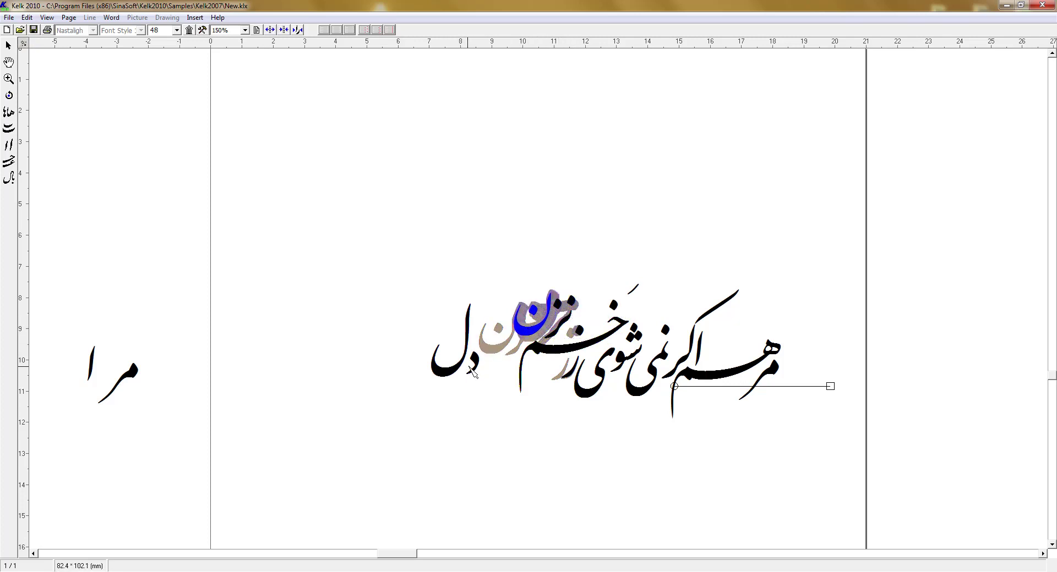
{"action": "left_click", "coordinate": [543, 335]}
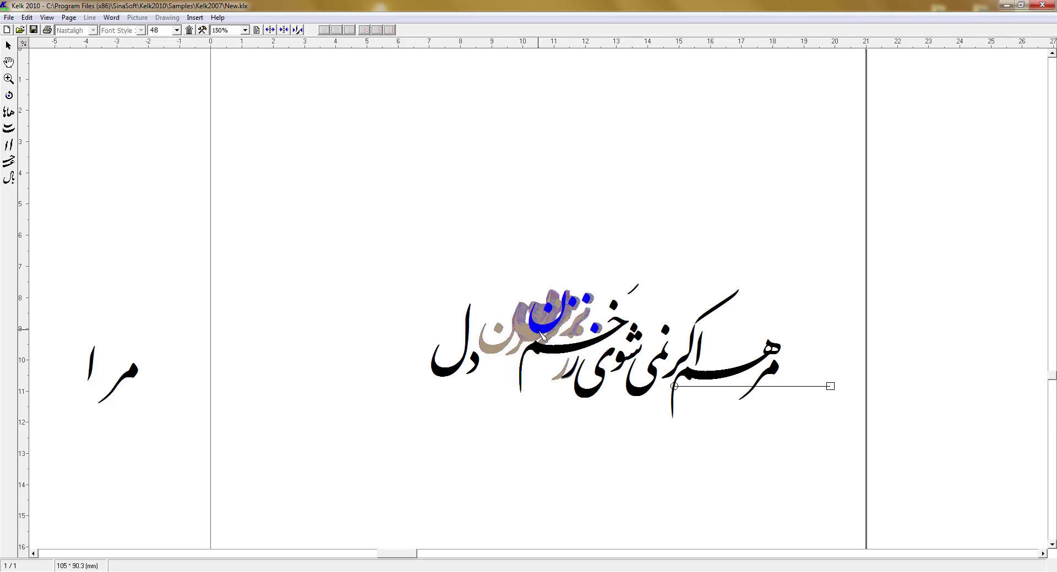
{"action": "left_click", "coordinate": [583, 339]}
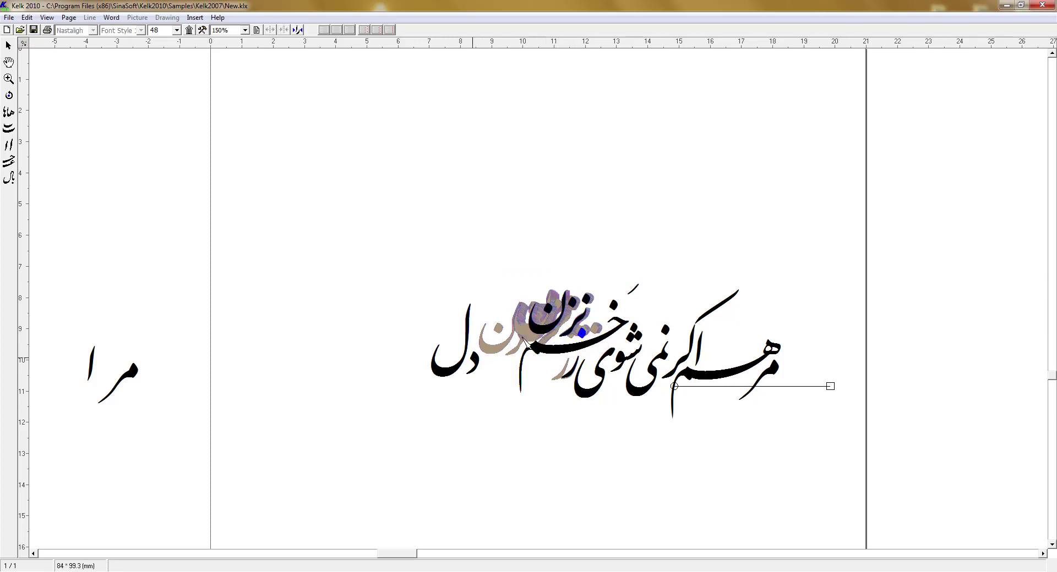
{"action": "left_click_drag", "start_coordinate": [449, 376], "coordinate": [496, 353]}
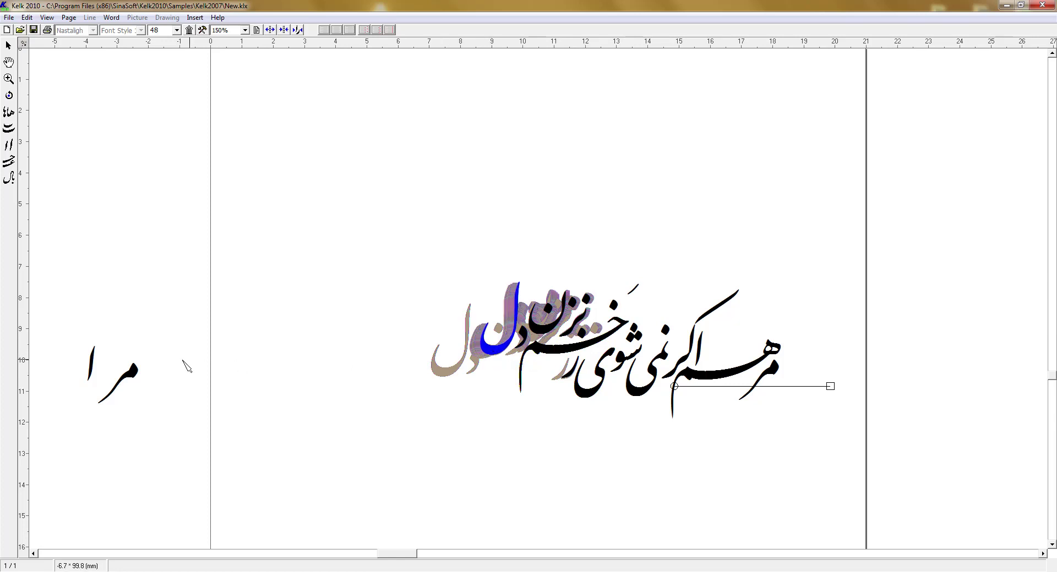
{"action": "left_click", "coordinate": [134, 363]}
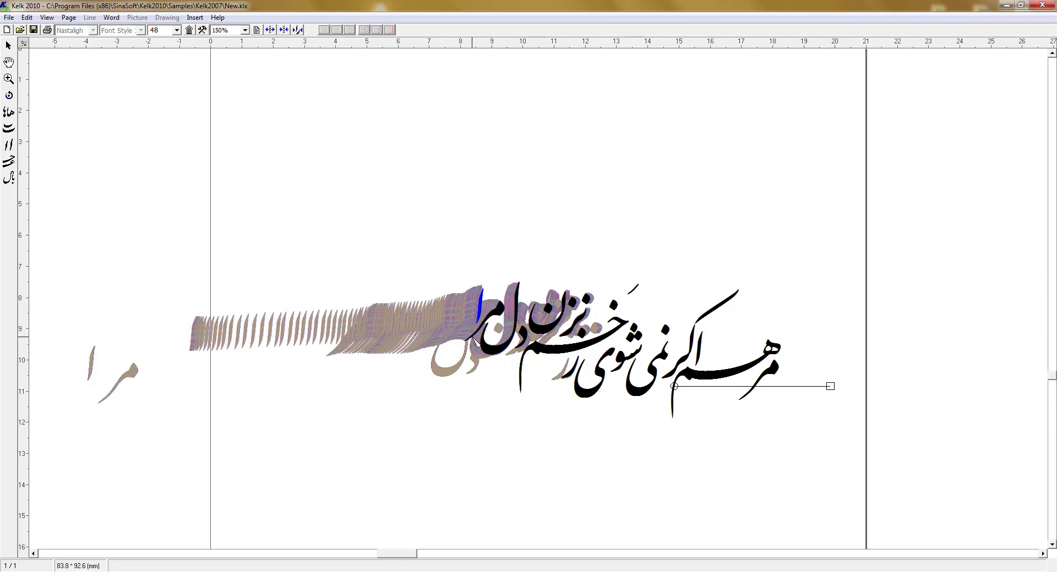
Place a diacritic mark above the opening word and view the page at 100%.
{"action": "left_click", "coordinate": [191, 31]}
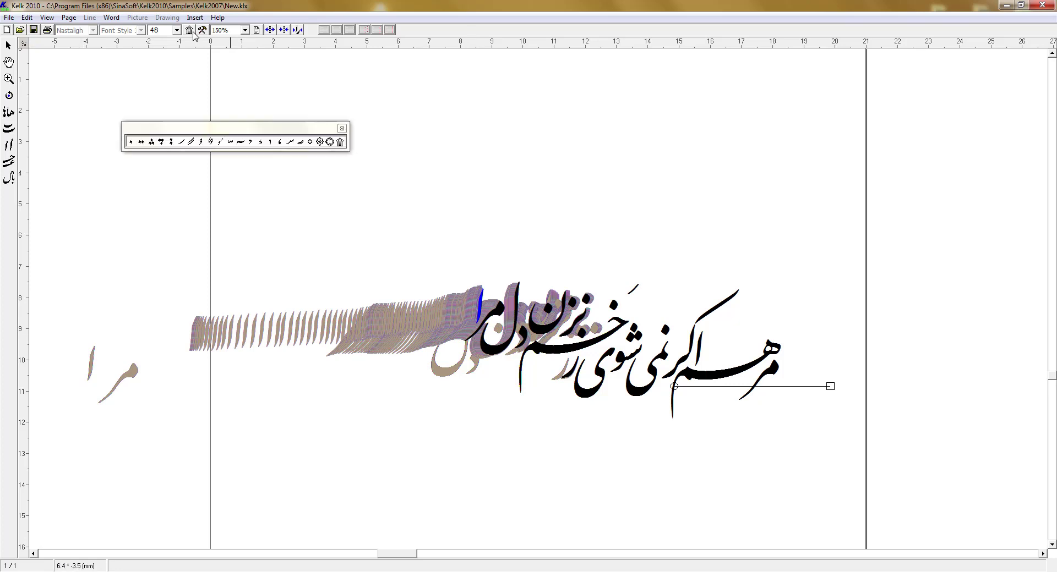
{"action": "left_click", "coordinate": [219, 145]}
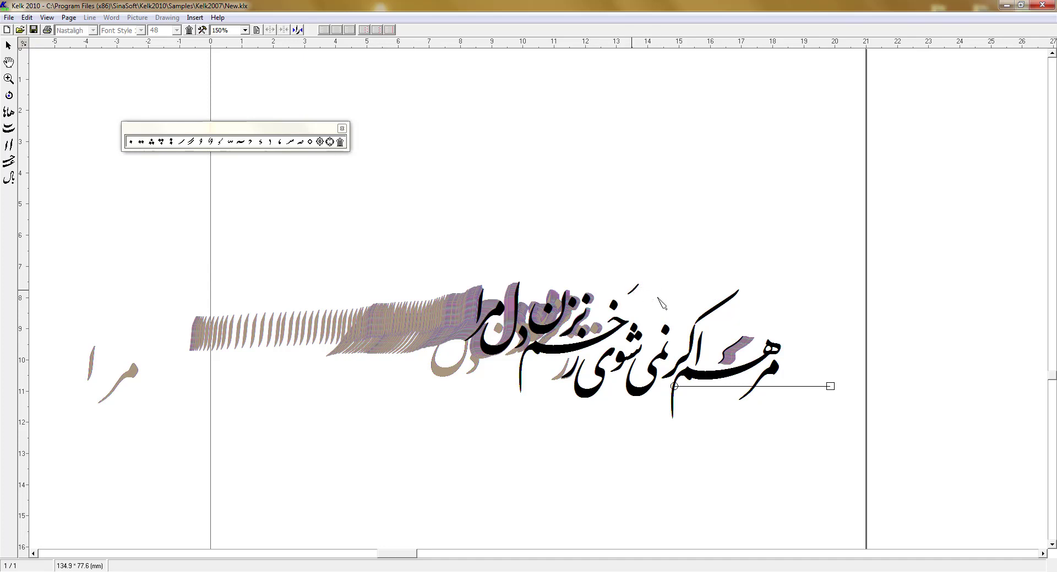
{"action": "left_click_drag", "start_coordinate": [636, 292], "coordinate": [729, 296]}
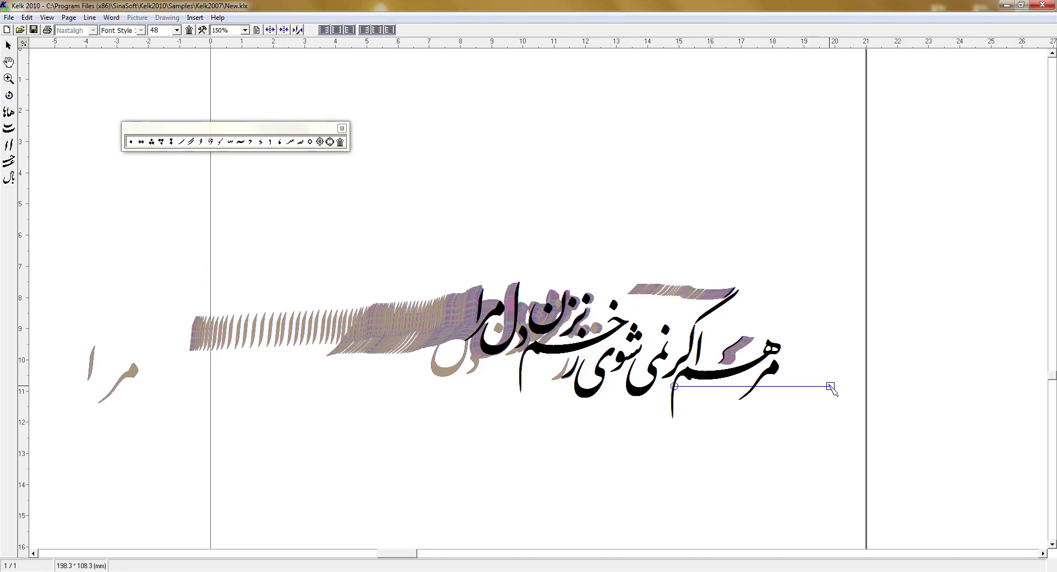
{"action": "left_click", "coordinate": [245, 30]}
{"action": "left_click", "coordinate": [226, 49]}
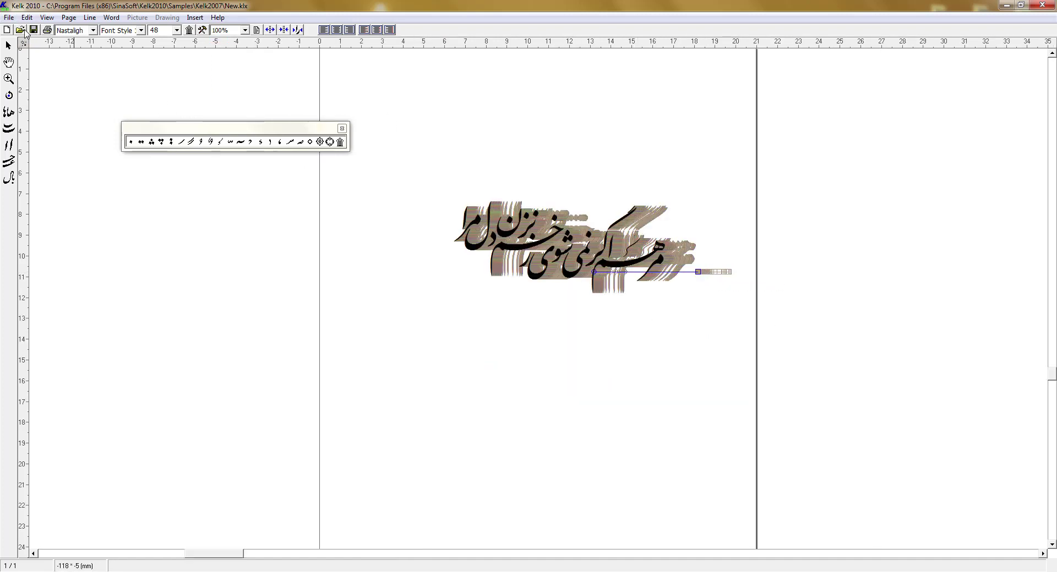
Print the composition through Win2PDF to a PDF named marham on the Desktop.
{"action": "left_click", "coordinate": [47, 30]}
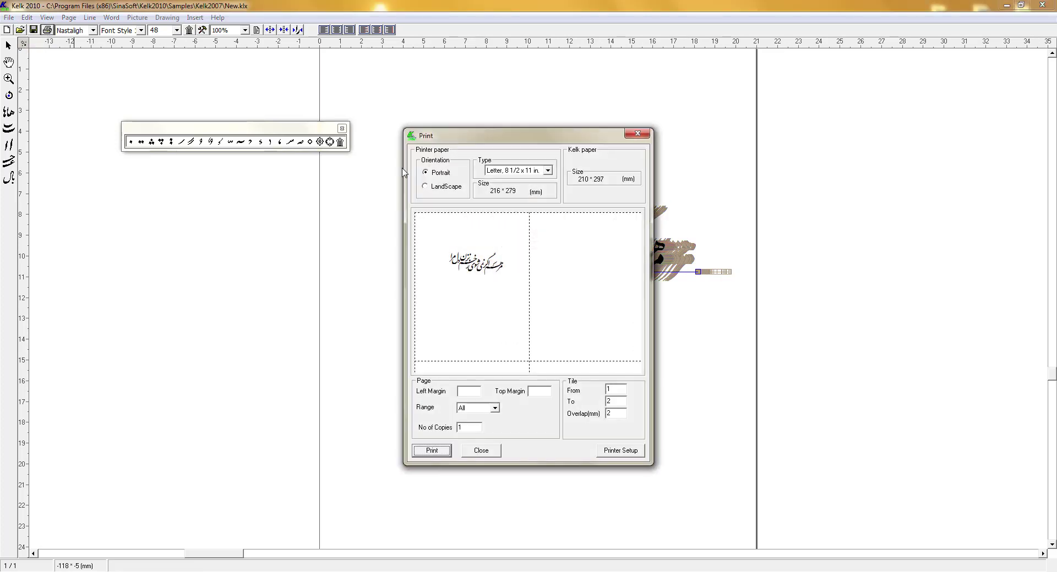
{"action": "left_click", "coordinate": [616, 456]}
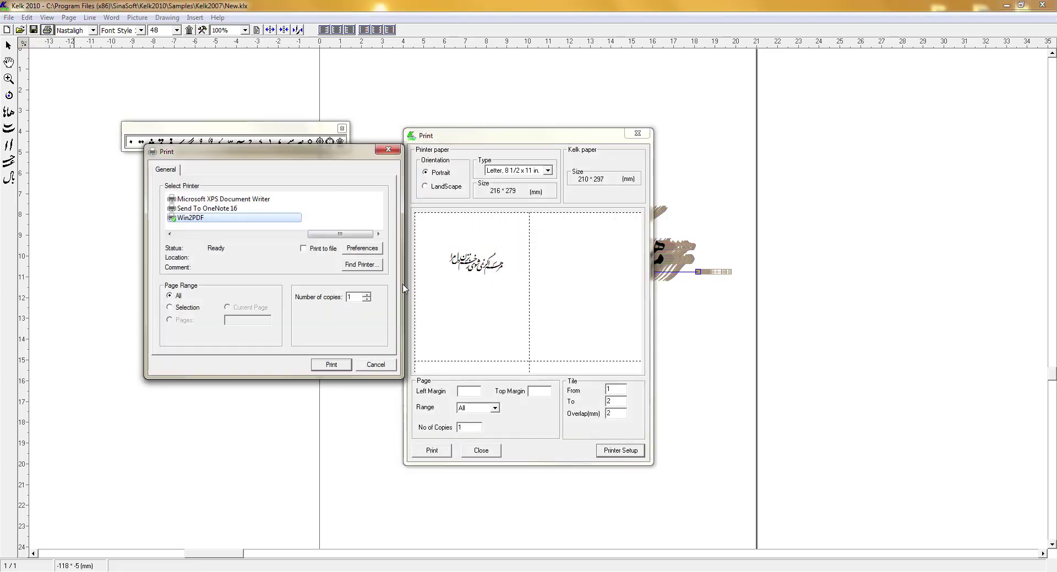
{"action": "key", "text": "Return"}
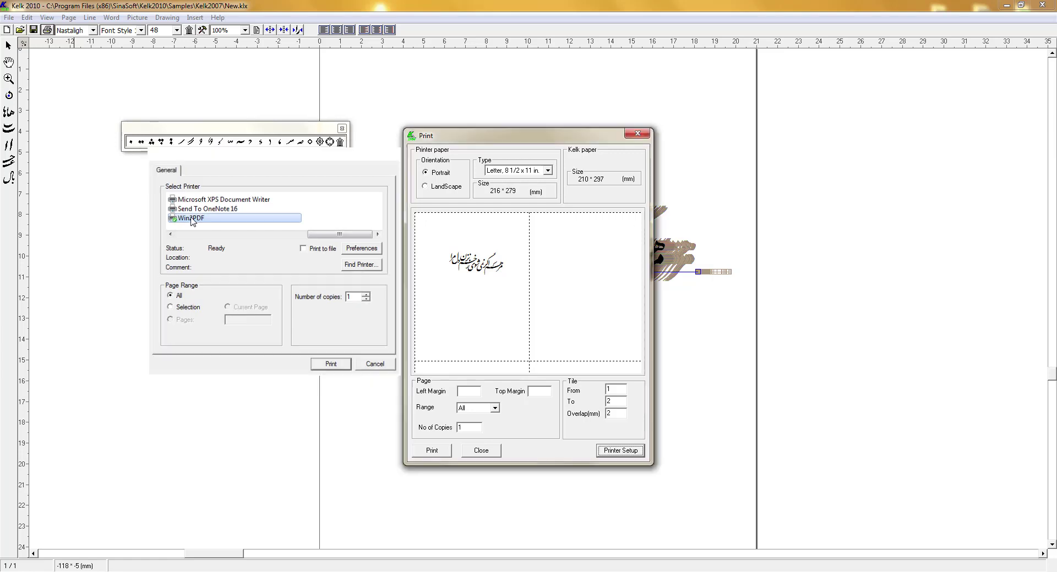
{"action": "left_click", "coordinate": [436, 457]}
{"action": "type", "text": "marham"}
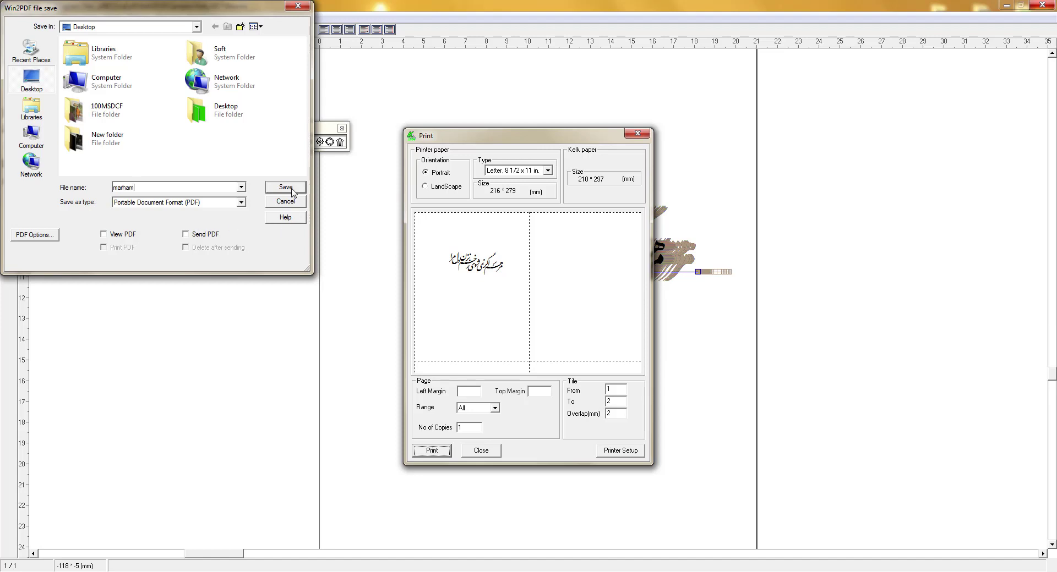
{"action": "left_click", "coordinate": [292, 193]}
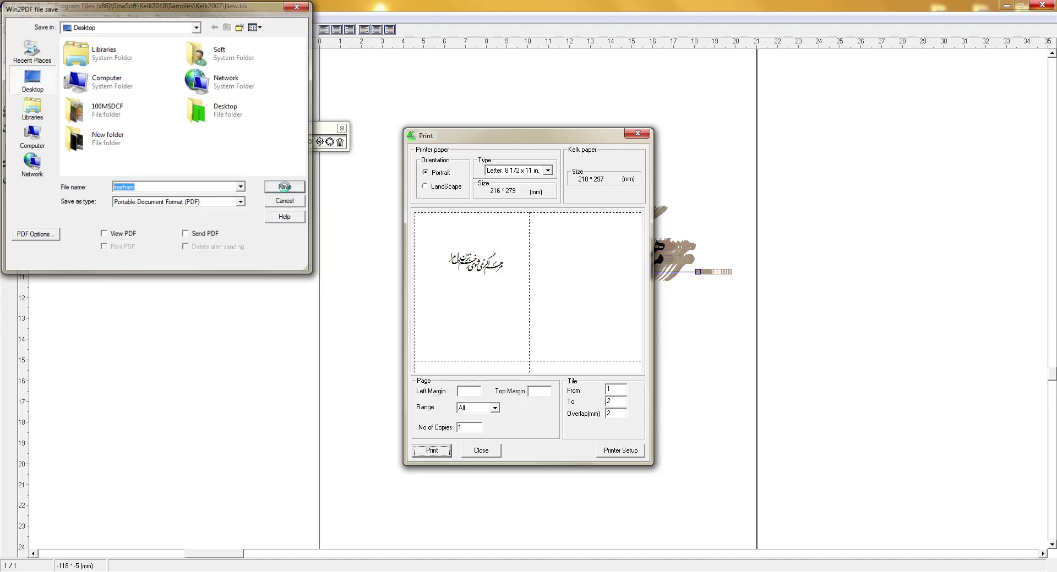
Close the diacritic palette, minimize Kelk, and review marham.pdf in Foxit Reader.
{"action": "left_click", "coordinate": [342, 130]}
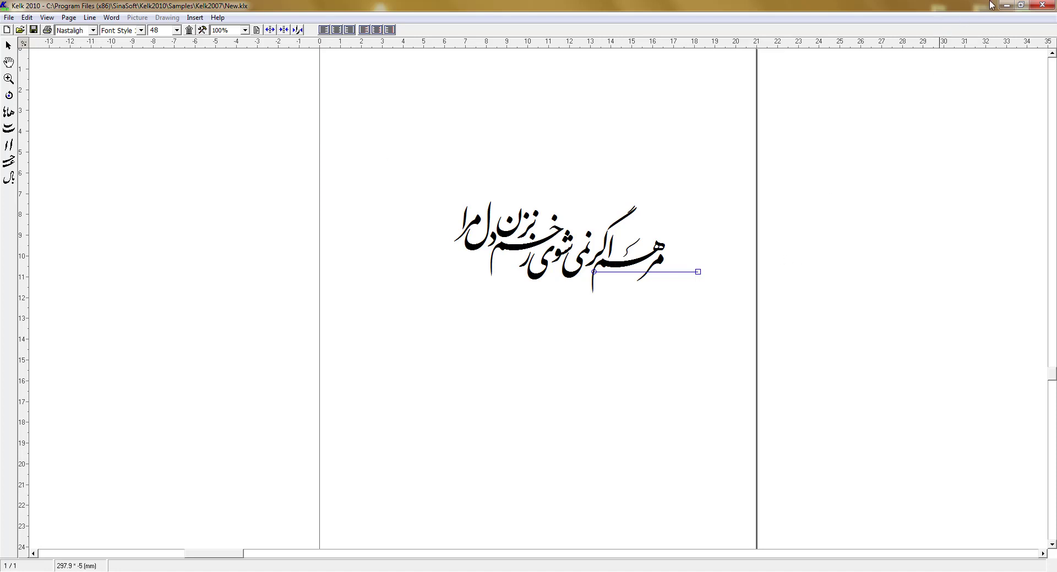
{"action": "left_click", "coordinate": [1005, 6]}
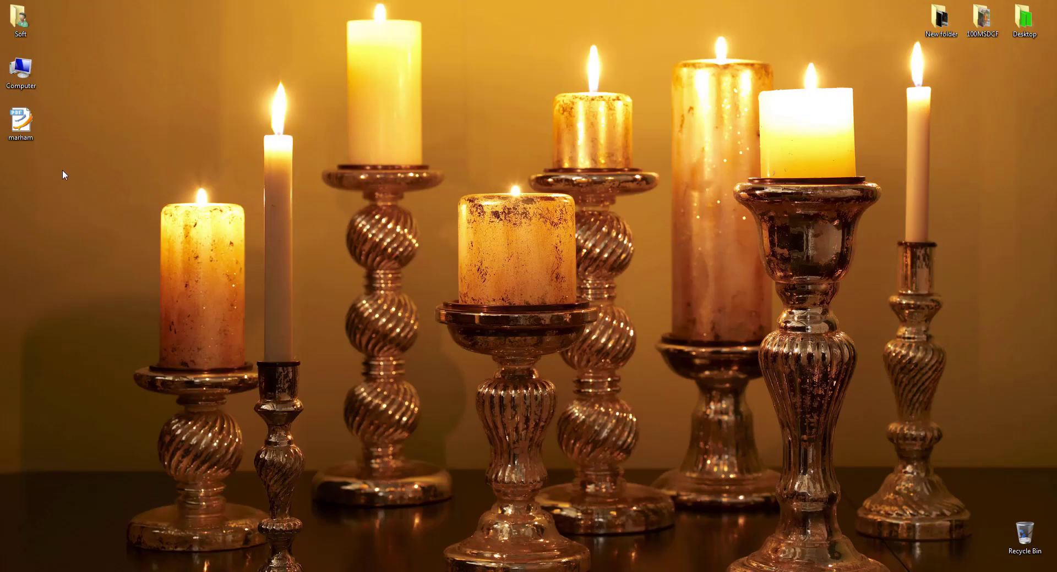
{"action": "double_click", "coordinate": [21, 121]}
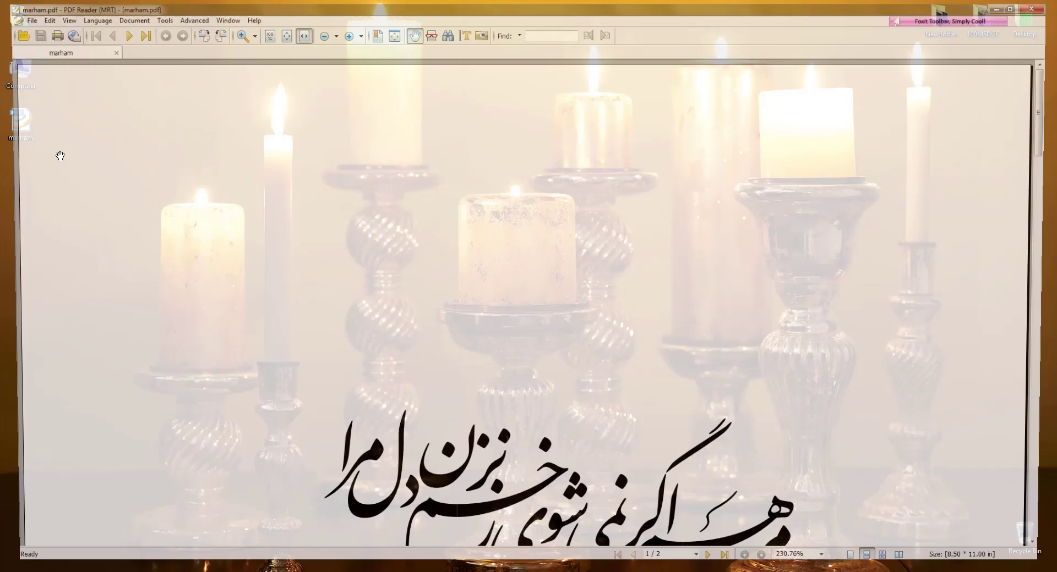
{"action": "scroll", "coordinate": [493, 278], "scroll_direction": "down", "scroll_amount": 2}
{"action": "scroll", "coordinate": [497, 257], "scroll_direction": "down", "scroll_amount": 2}
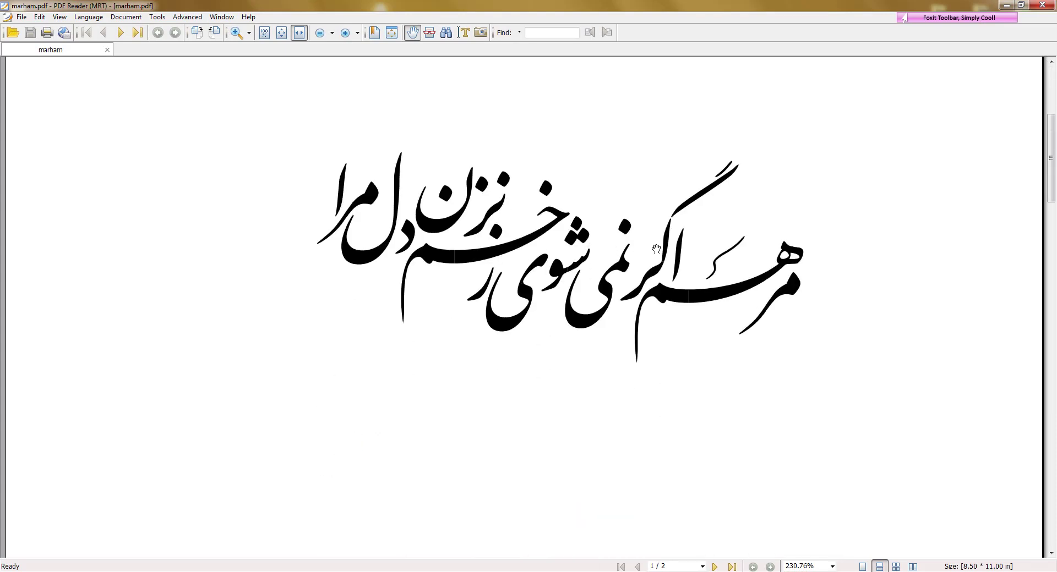
Close the PDF reader and refresh the desktop.
{"action": "left_click", "coordinate": [1042, 5]}
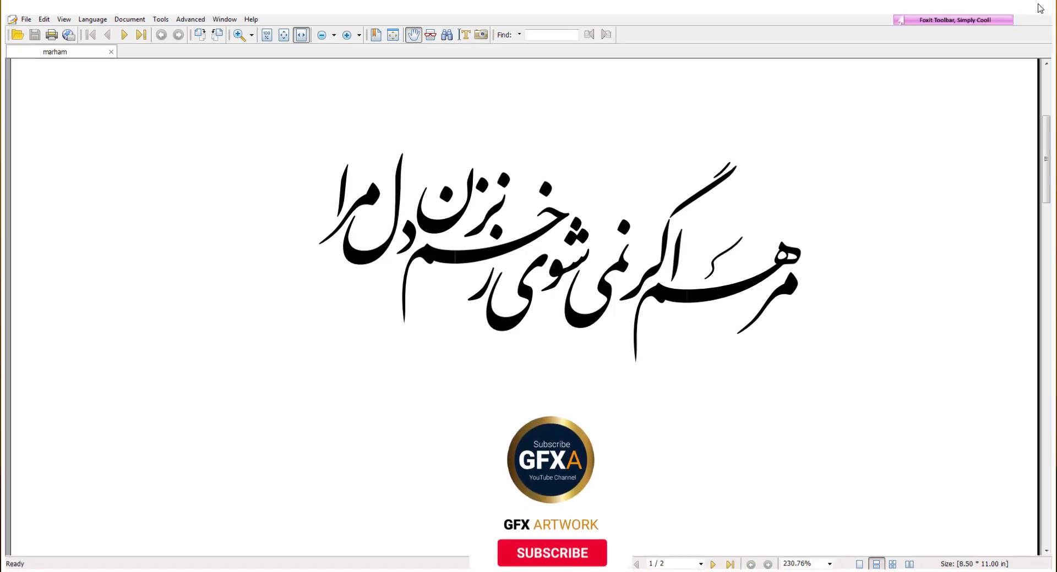
{"action": "right_click", "coordinate": [428, 201]}
{"action": "left_click", "coordinate": [465, 230]}
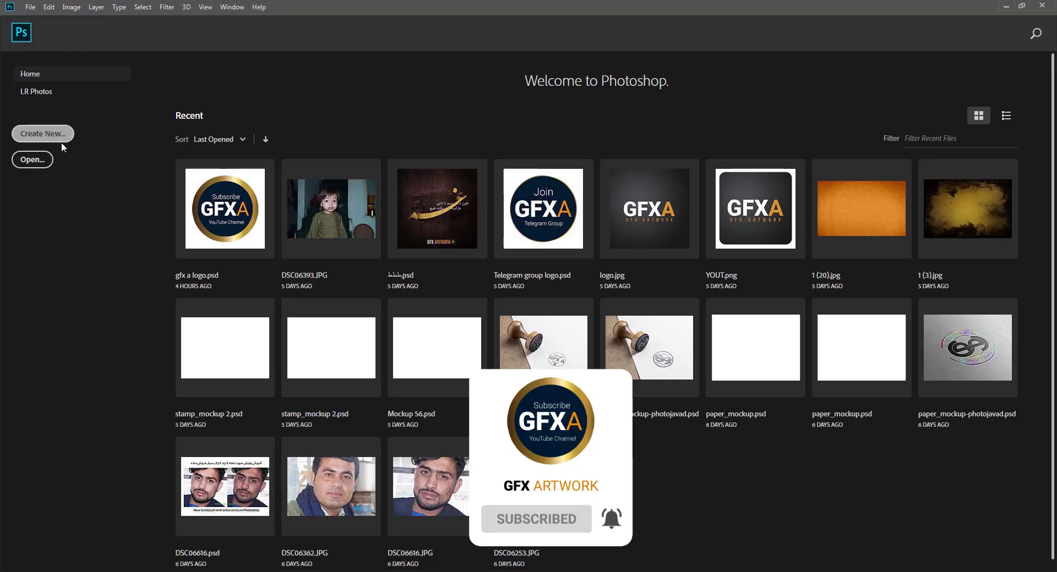
Create a blank 11 × 11 in, 300 ppi document, then minimize and restore Photoshop.
{"action": "left_click", "coordinate": [61, 138]}
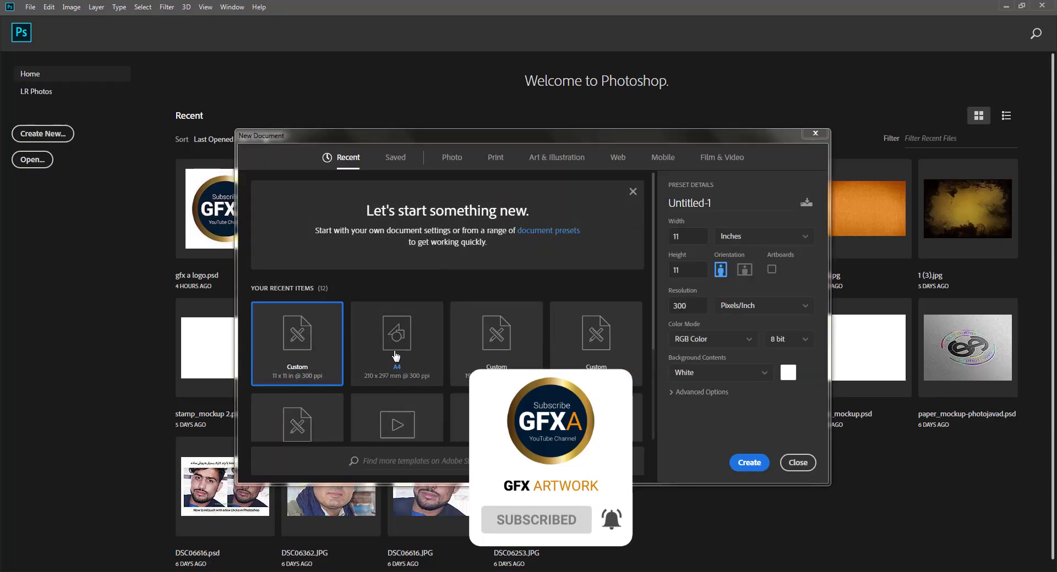
{"action": "left_click", "coordinate": [749, 462]}
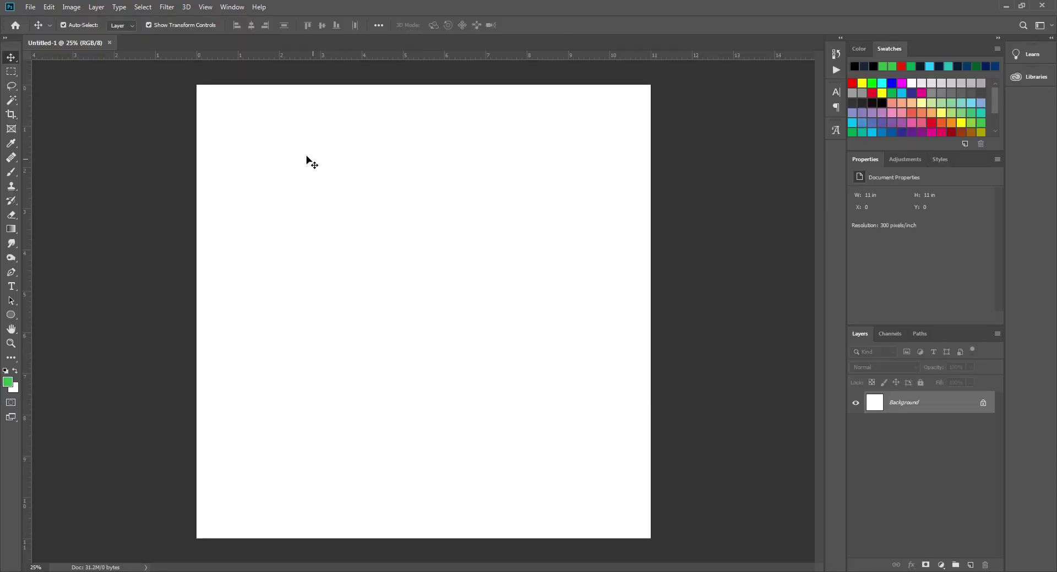
{"action": "left_click", "coordinate": [1005, 8]}
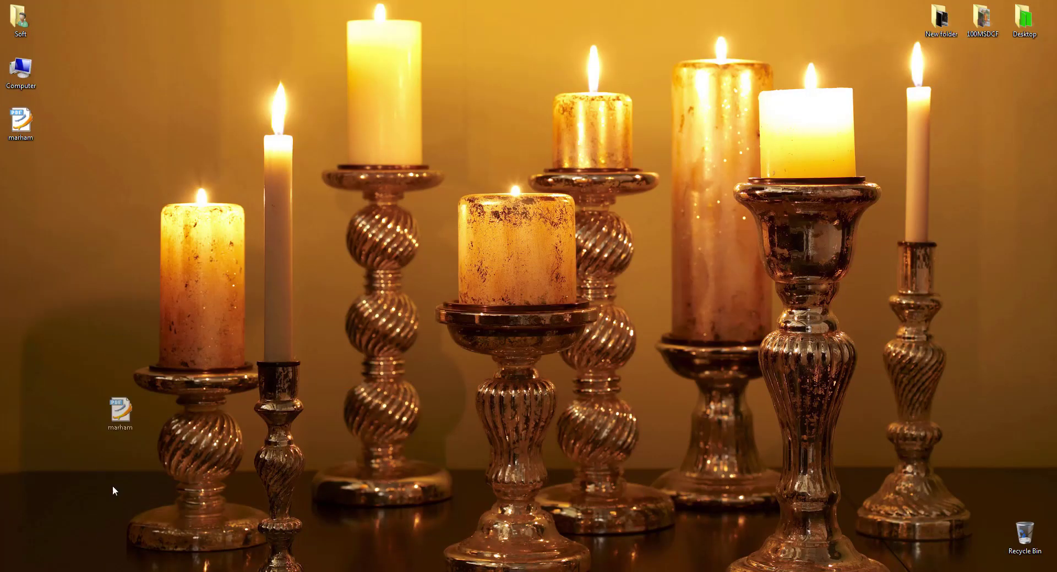
{"action": "left_click_drag", "start_coordinate": [114, 491], "coordinate": [187, 570]}
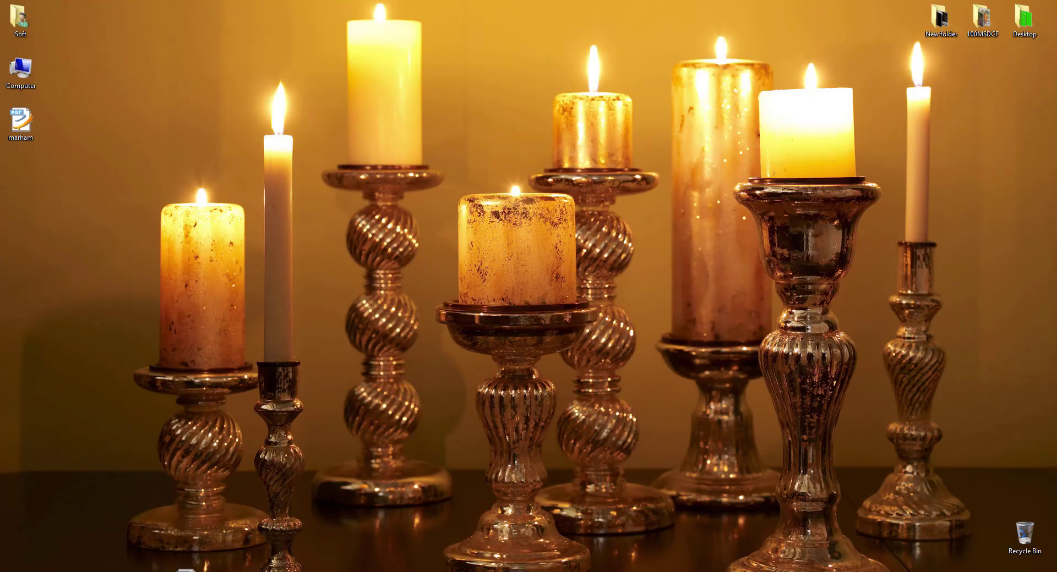
{"action": "left_click", "coordinate": [196, 560]}
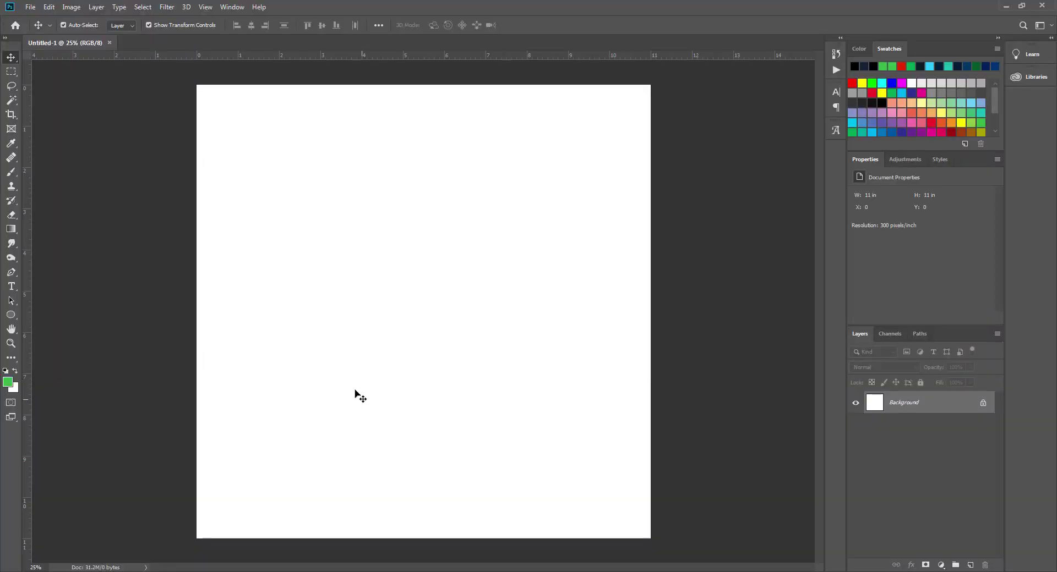
Place the marham PDF as a smart object and enlarge it across the canvas.
{"action": "left_click_drag", "start_coordinate": [355, 392], "coordinate": [356, 392]}
{"action": "left_click", "coordinate": [617, 322]}
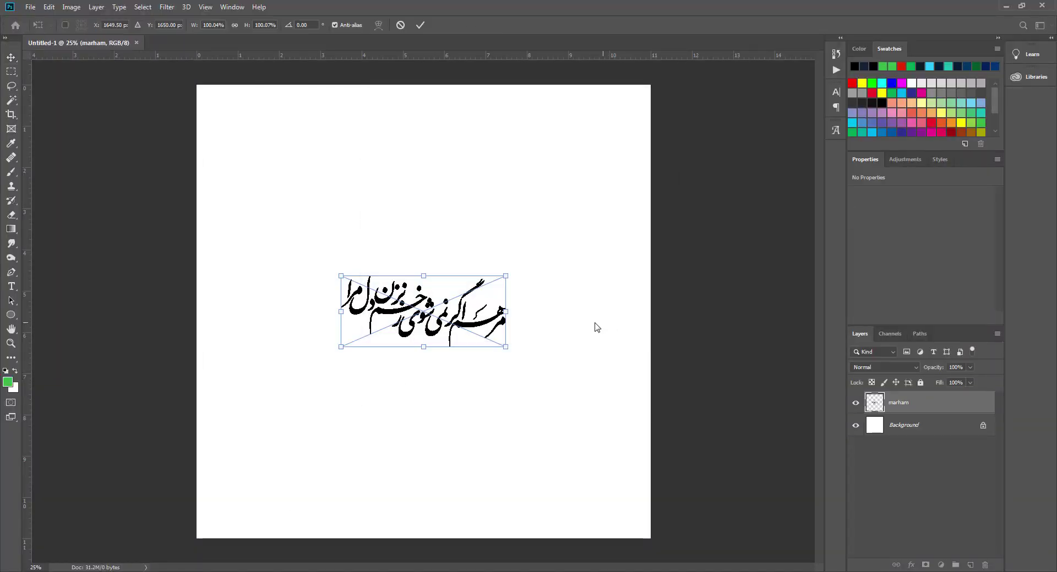
{"action": "left_click_drag", "start_coordinate": [341, 276], "coordinate": [204, 217]}
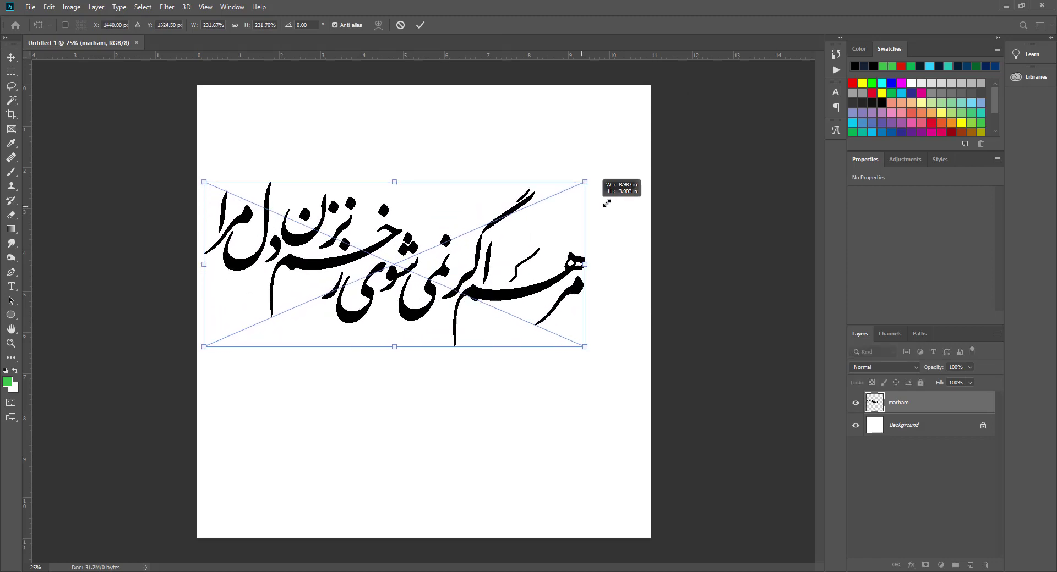
{"action": "left_click_drag", "start_coordinate": [505, 216], "coordinate": [597, 177]}
{"action": "left_click_drag", "start_coordinate": [513, 297], "coordinate": [523, 347]}
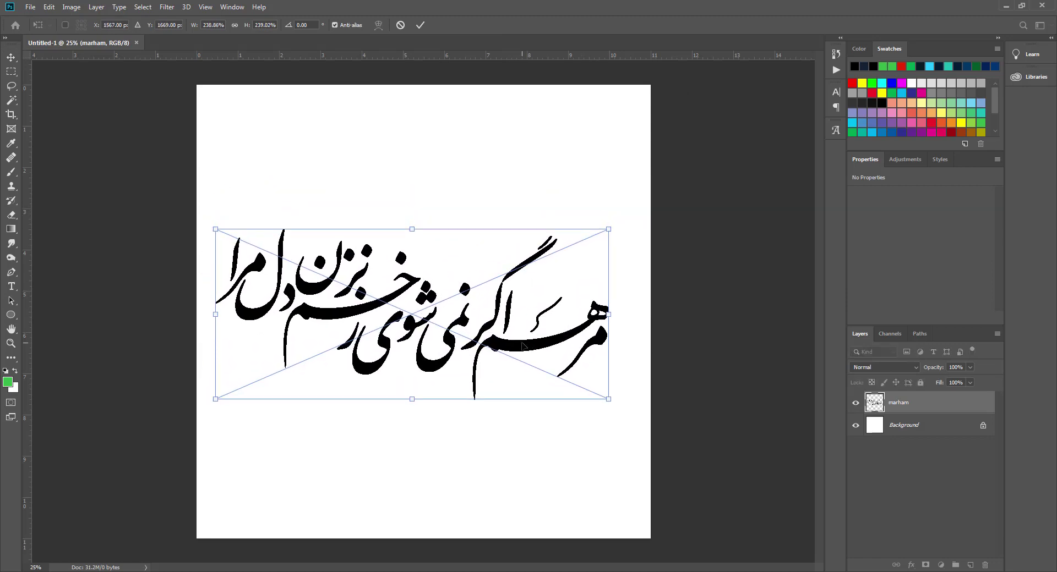
{"action": "key", "text": "Return"}
Resize the calligraphy to about 8.58 × 3.73 in and fine-tune its position.
{"action": "left_click_drag", "start_coordinate": [216, 230], "coordinate": [254, 245]}
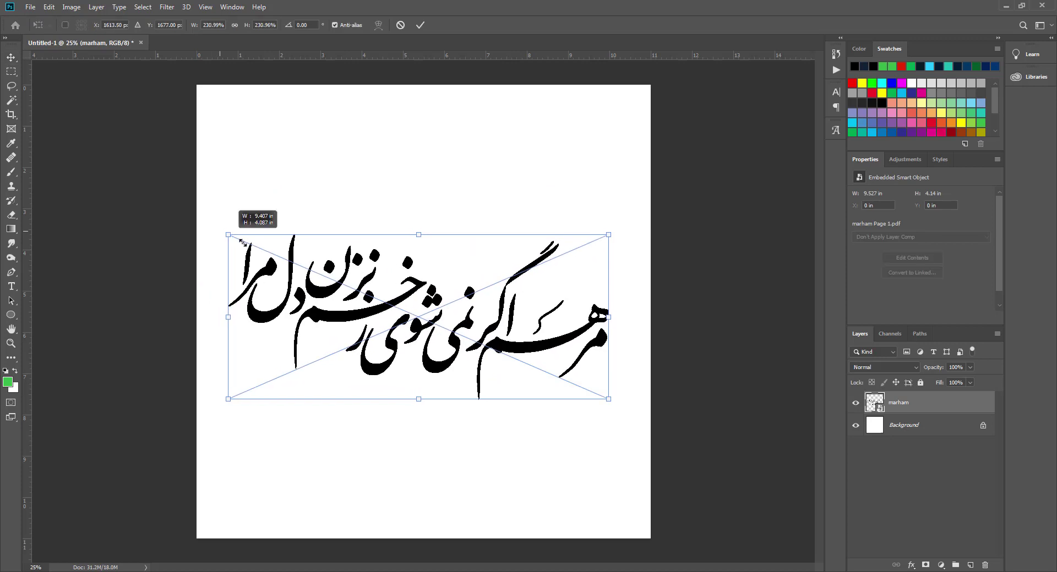
{"action": "key", "text": "Return"}
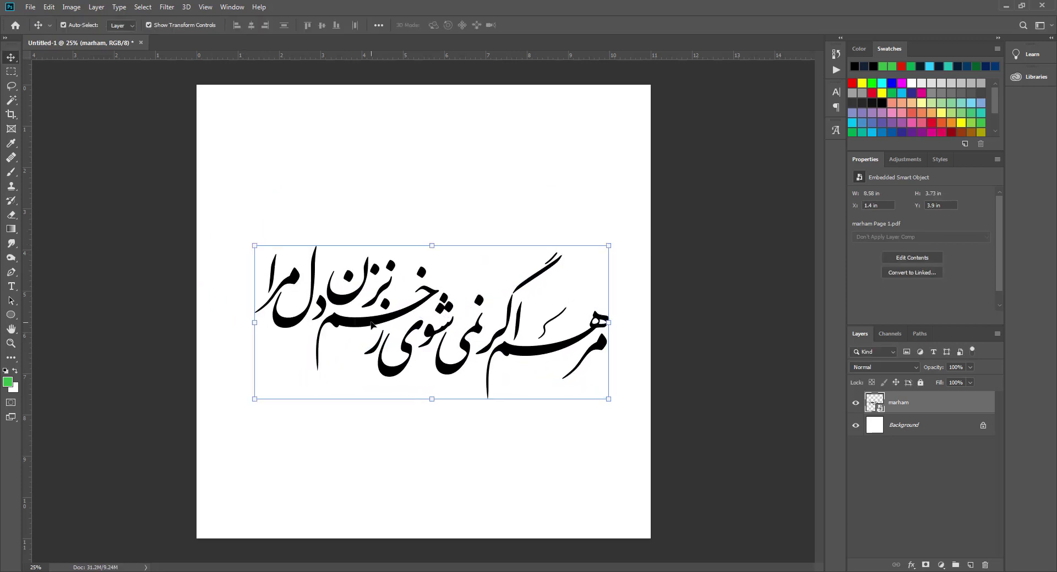
{"action": "left_click_drag", "start_coordinate": [380, 333], "coordinate": [372, 333]}
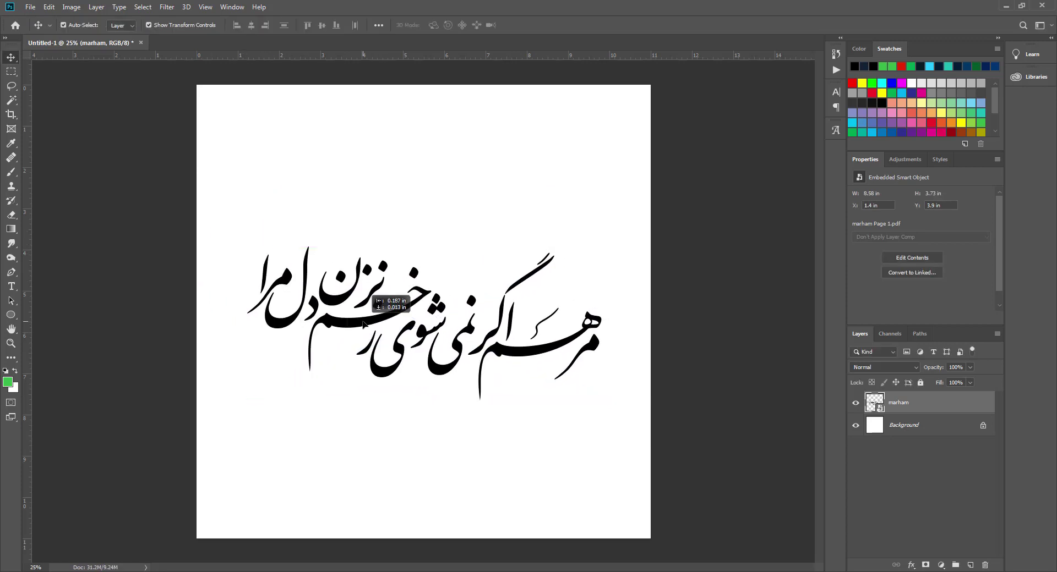
{"action": "left_click", "coordinate": [709, 306]}
{"action": "left_click_drag", "start_coordinate": [508, 355], "coordinate": [505, 352]}
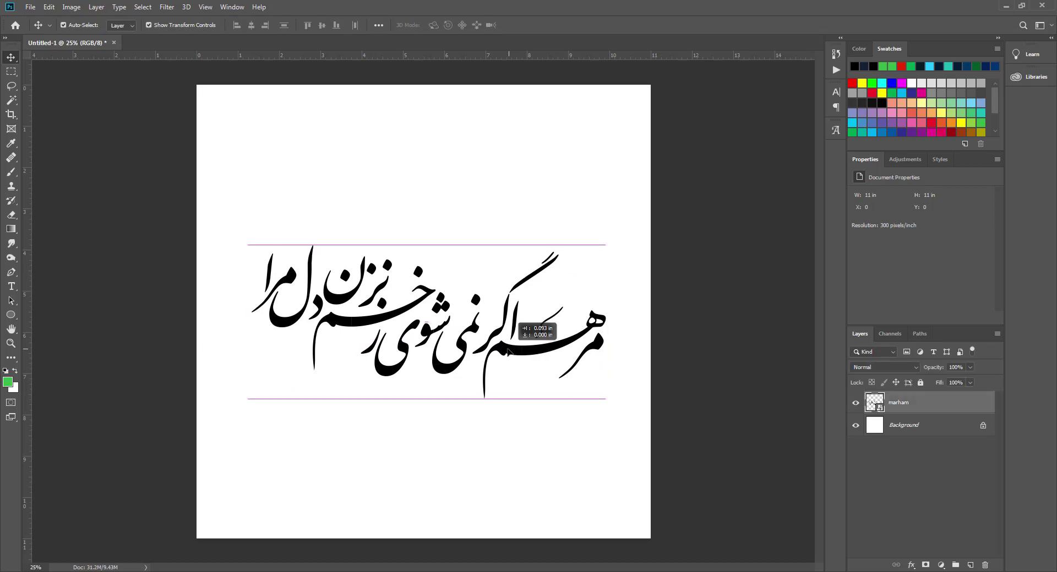
Copy the grunge texture image into Untitled-1 and close the original image.
{"action": "left_click", "coordinate": [658, 320]}
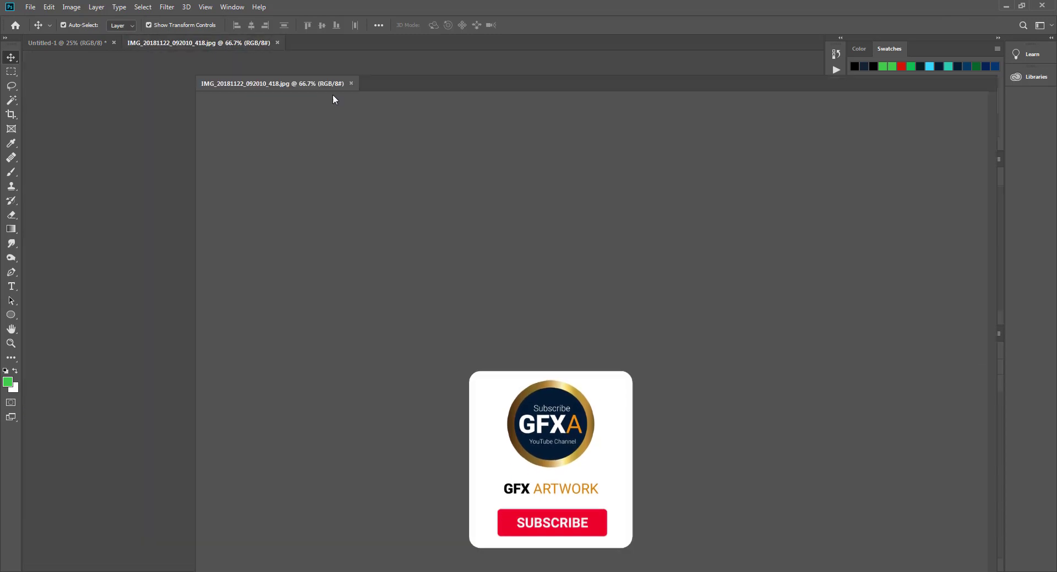
{"action": "left_click_drag", "start_coordinate": [219, 44], "coordinate": [332, 99]}
{"action": "left_click_drag", "start_coordinate": [396, 173], "coordinate": [224, 176]}
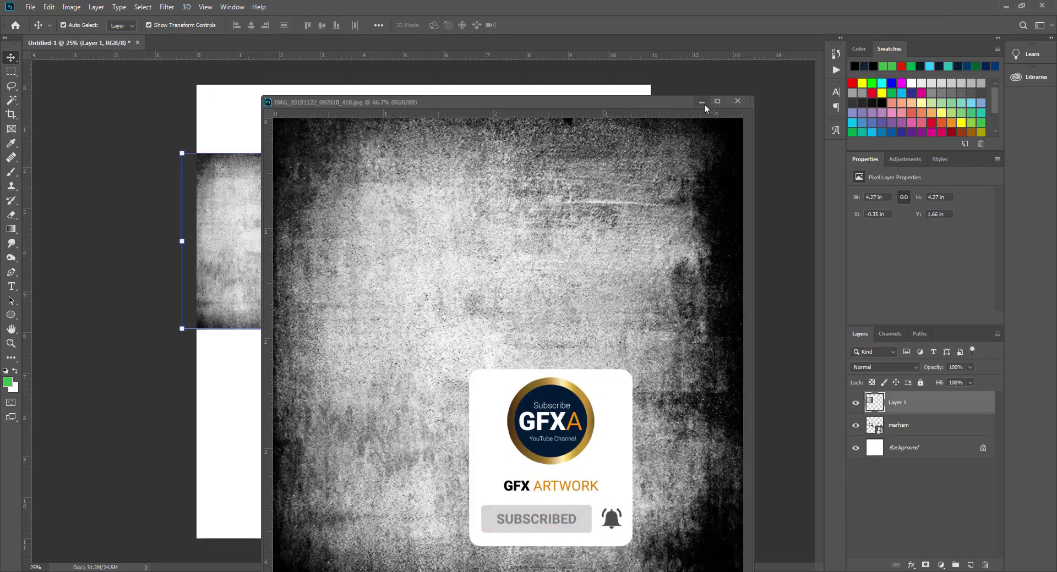
{"action": "left_click", "coordinate": [738, 101]}
Scale the texture to fill the canvas and place it below the marham layer.
{"action": "left_click_drag", "start_coordinate": [303, 216], "coordinate": [315, 145]}
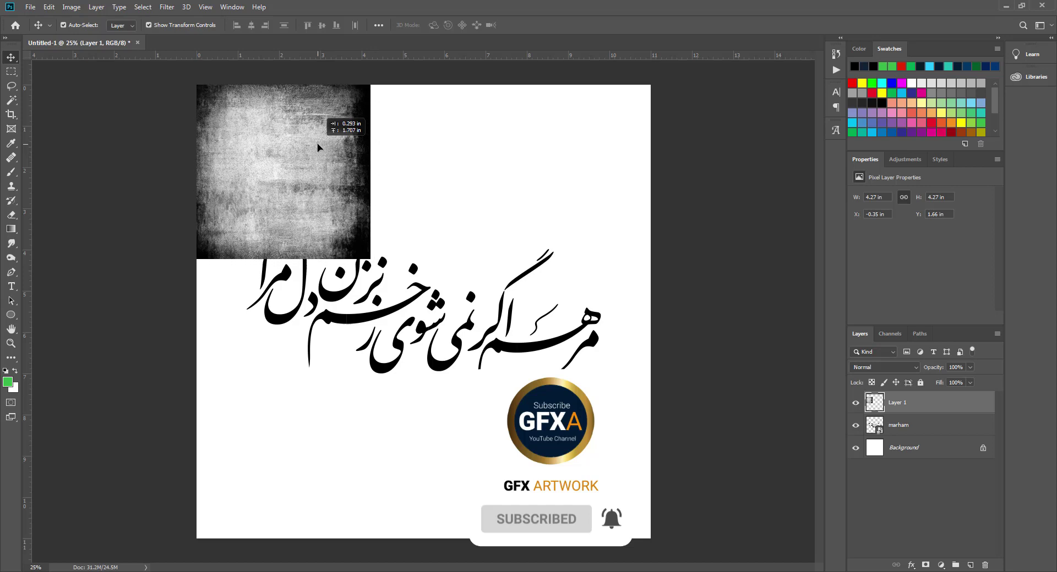
{"action": "left_click_drag", "start_coordinate": [371, 259], "coordinate": [653, 541]}
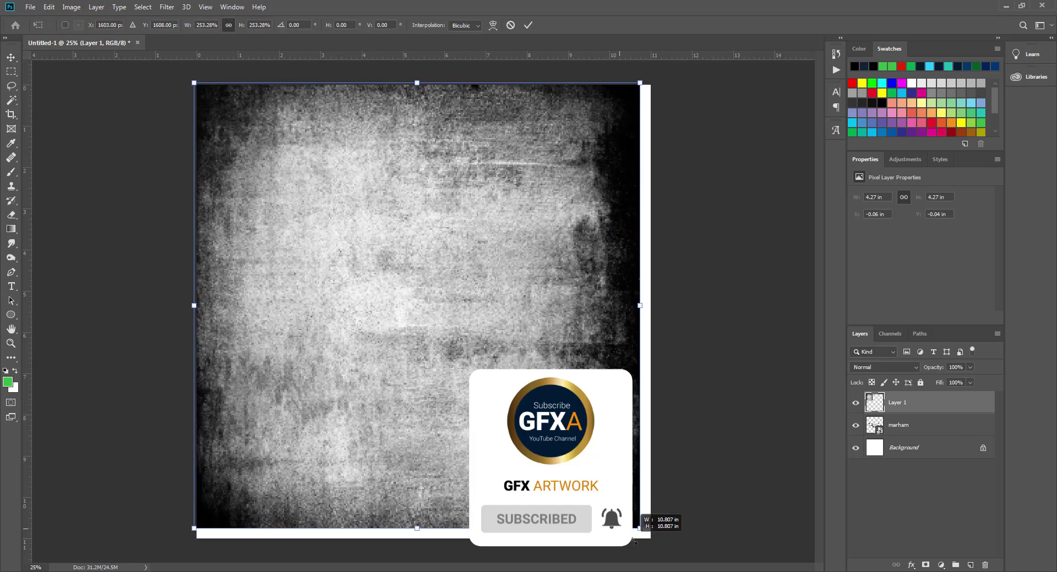
{"action": "key", "text": "Return"}
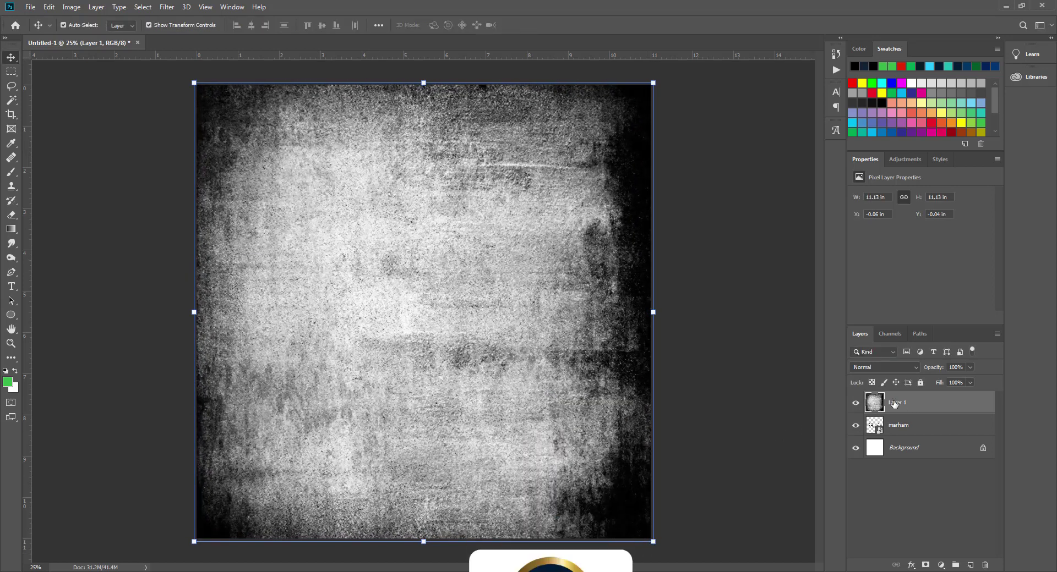
{"action": "left_click_drag", "start_coordinate": [895, 402], "coordinate": [893, 439]}
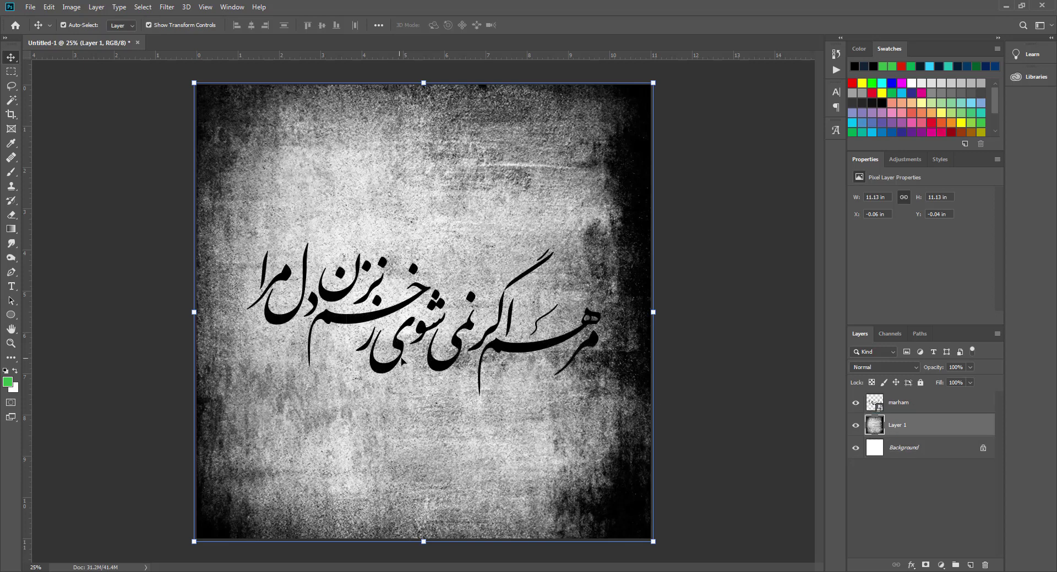
{"action": "left_click_drag", "start_coordinate": [512, 348], "coordinate": [504, 346]}
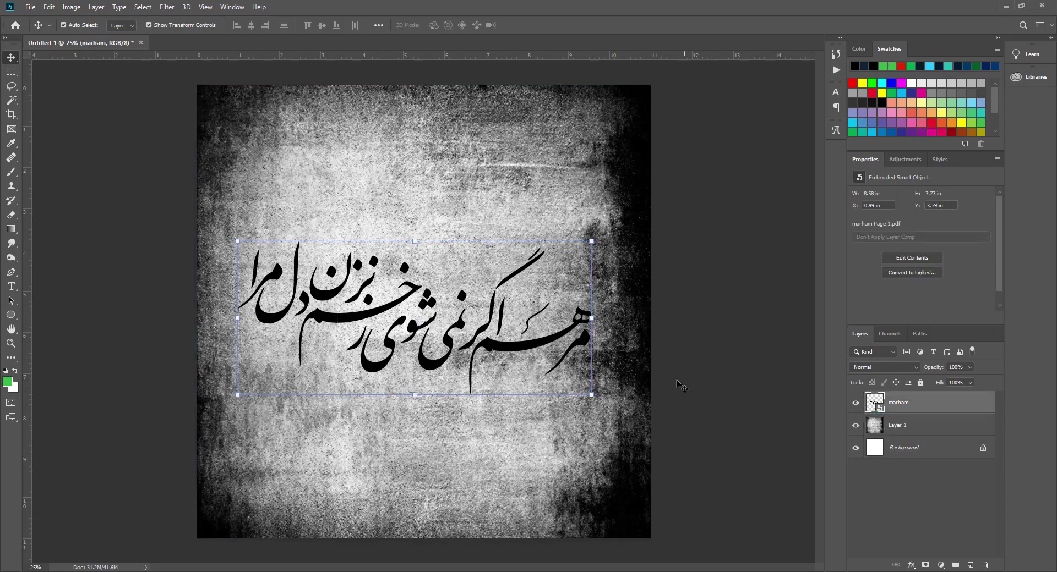
Give the calligraphy a white Color Overlay in Multiply mode and enable Pattern Overlay.
{"action": "left_click", "coordinate": [911, 566]}
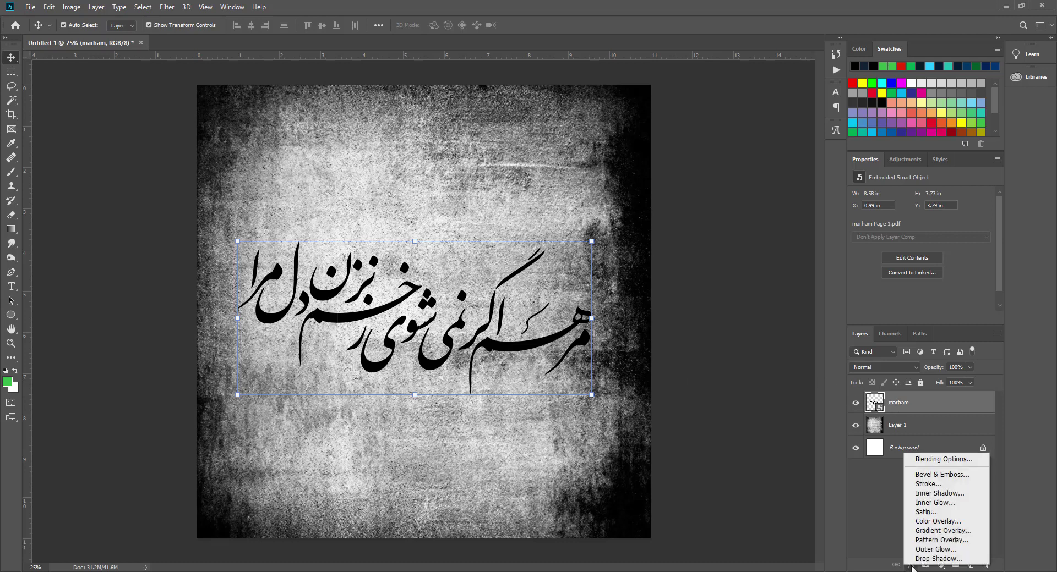
{"action": "left_click", "coordinate": [930, 521]}
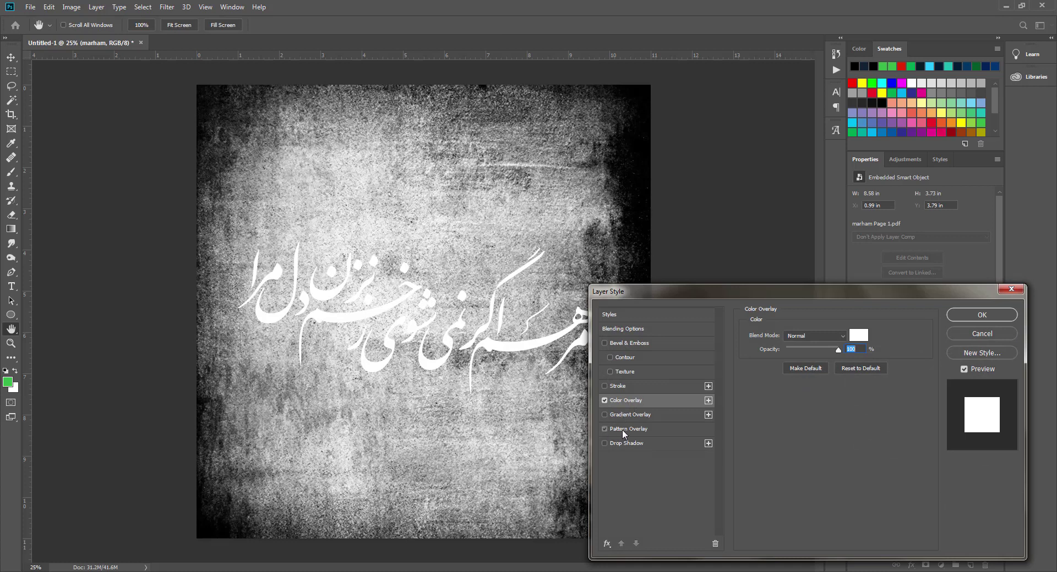
{"action": "left_click", "coordinate": [622, 429]}
{"action": "left_click", "coordinate": [624, 401]}
{"action": "left_click", "coordinate": [814, 335]}
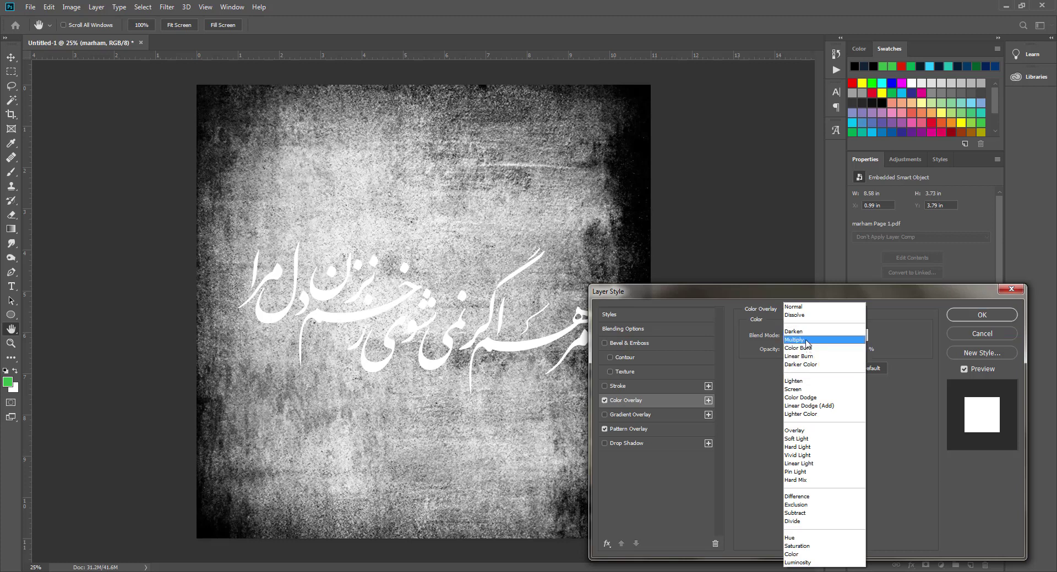
{"action": "left_click", "coordinate": [801, 341]}
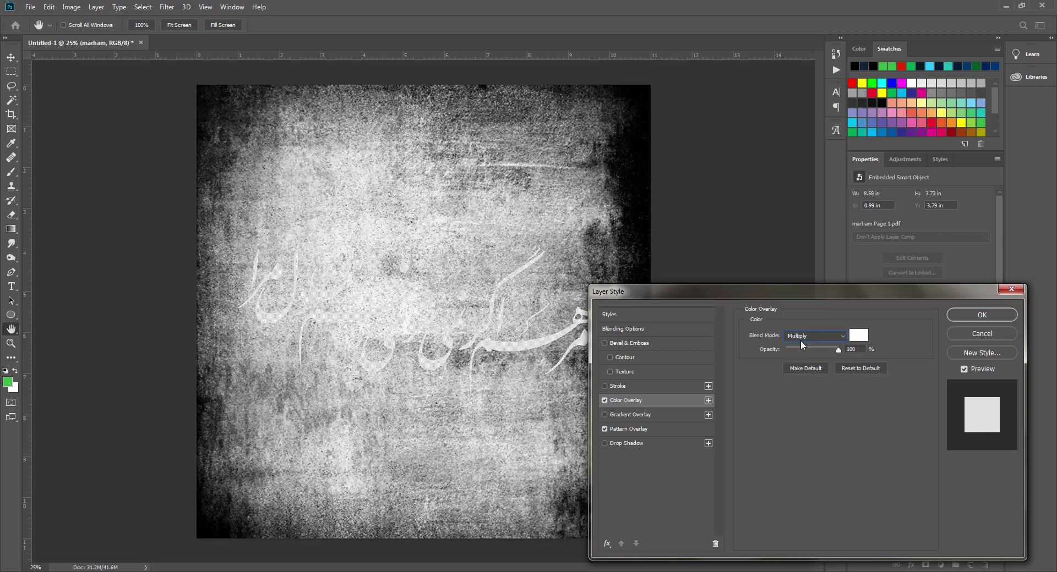
{"action": "left_click", "coordinate": [627, 428]}
{"action": "left_click", "coordinate": [822, 370]}
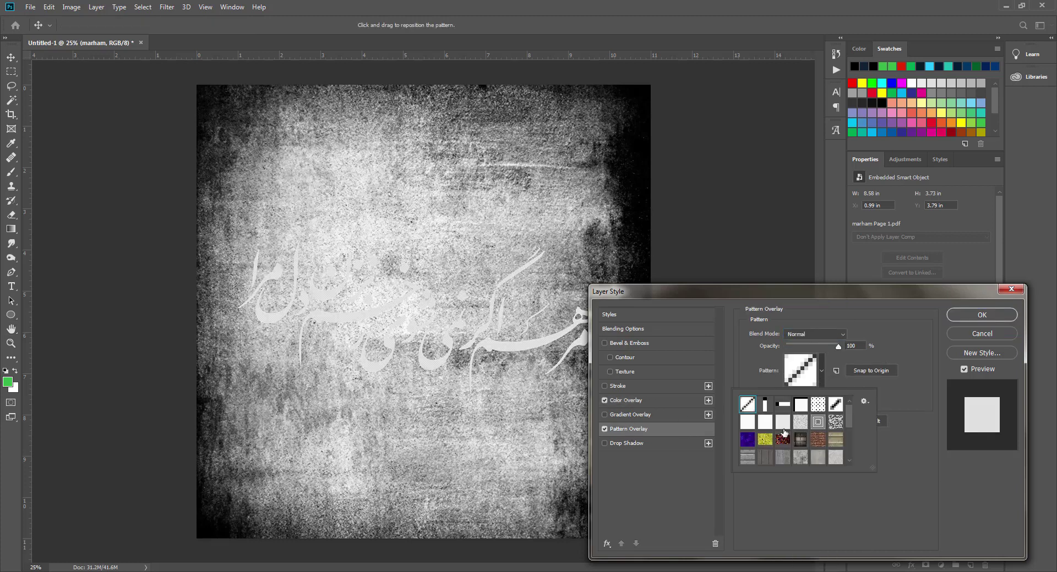
Browse the overlay patterns, trying purple, yellow speckled, metallic and grey concrete textures.
{"action": "left_click", "coordinate": [748, 439]}
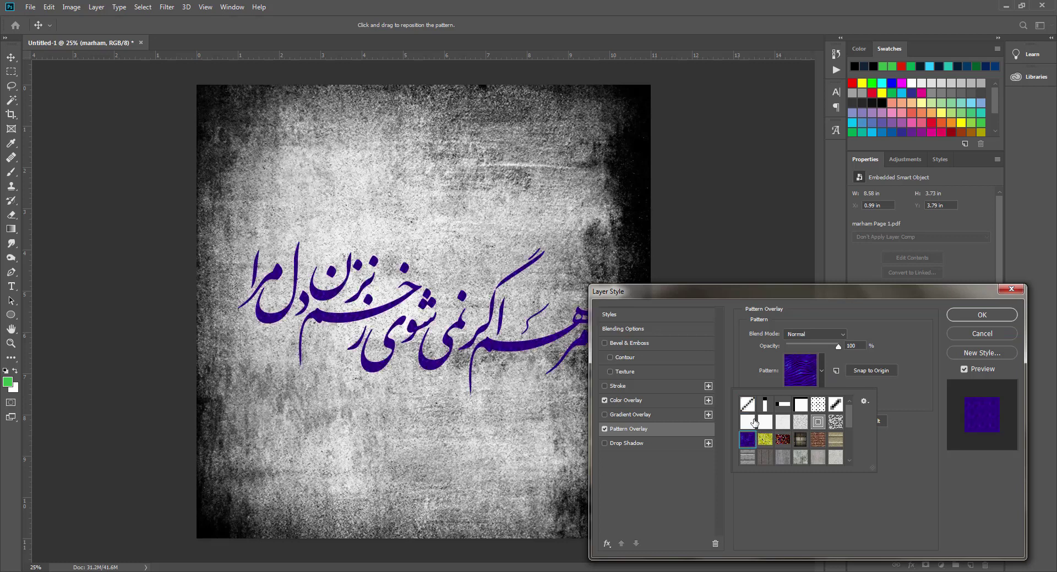
{"action": "left_click", "coordinate": [782, 443]}
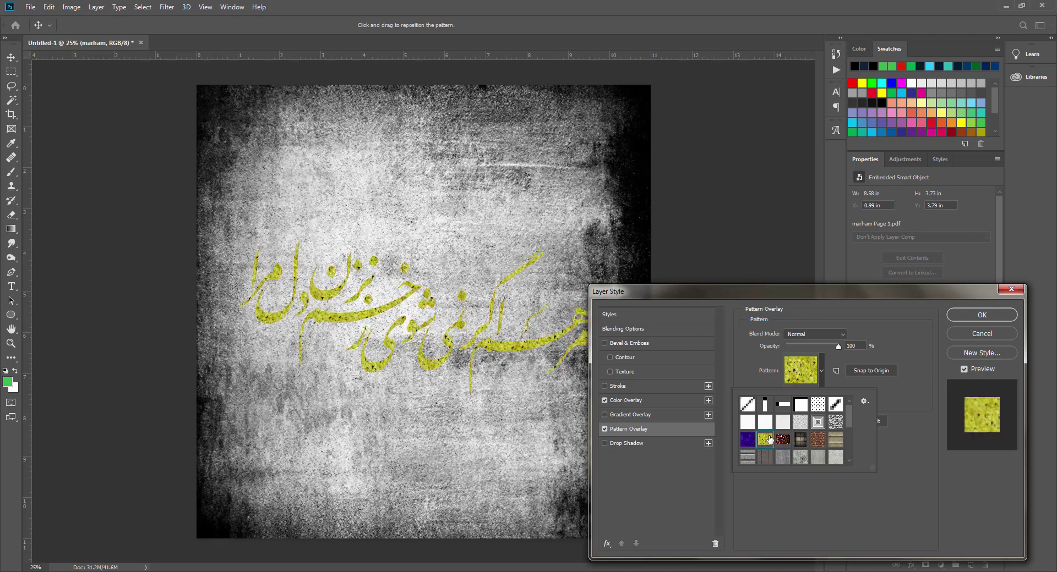
{"action": "scroll", "coordinate": [826, 444], "scroll_direction": "down", "scroll_amount": 1}
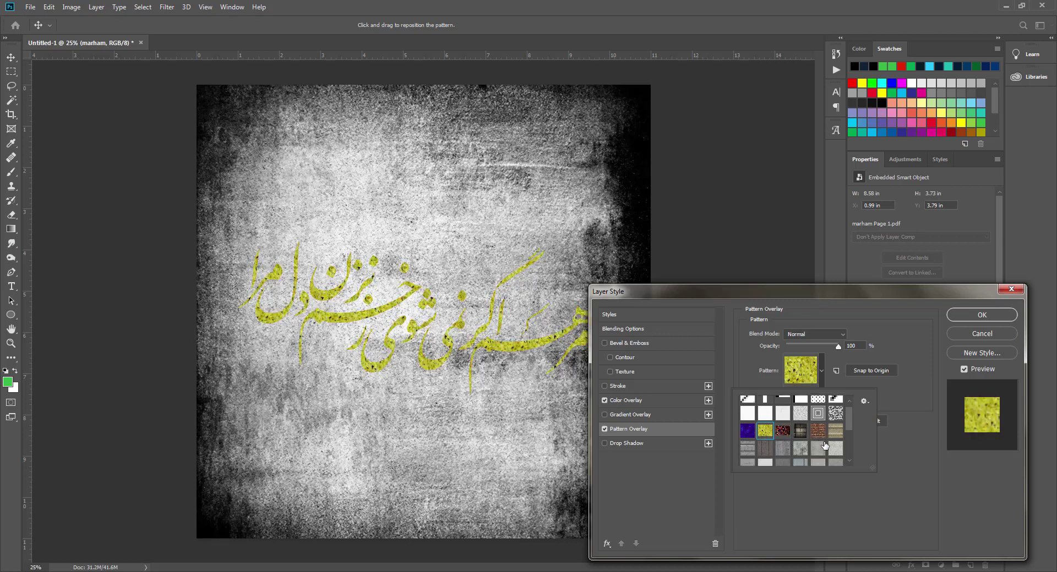
{"action": "left_click", "coordinate": [784, 451]}
{"action": "left_click", "coordinate": [799, 450]}
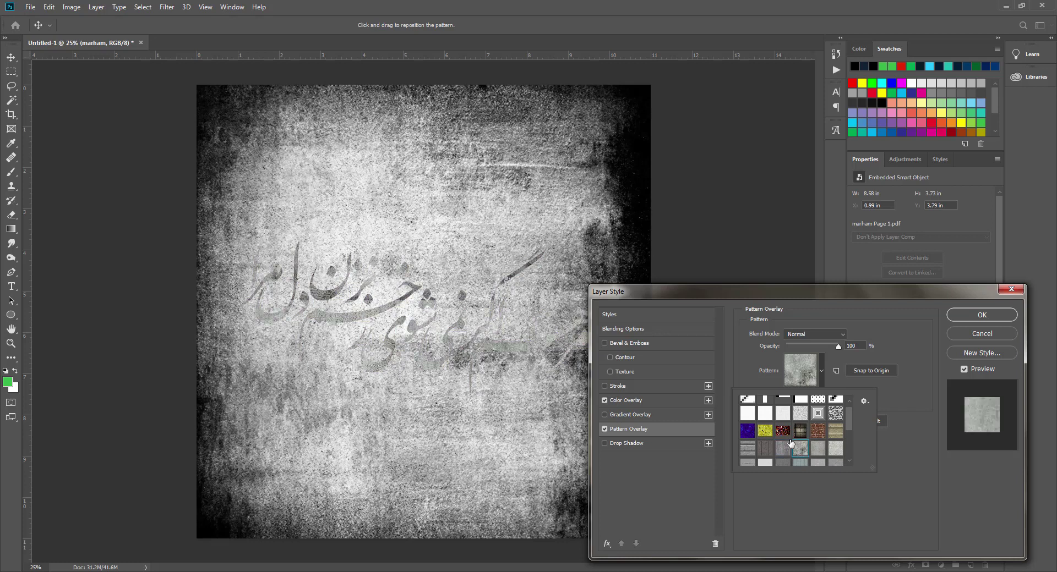
{"action": "scroll", "coordinate": [788, 447], "scroll_direction": "down", "scroll_amount": 2}
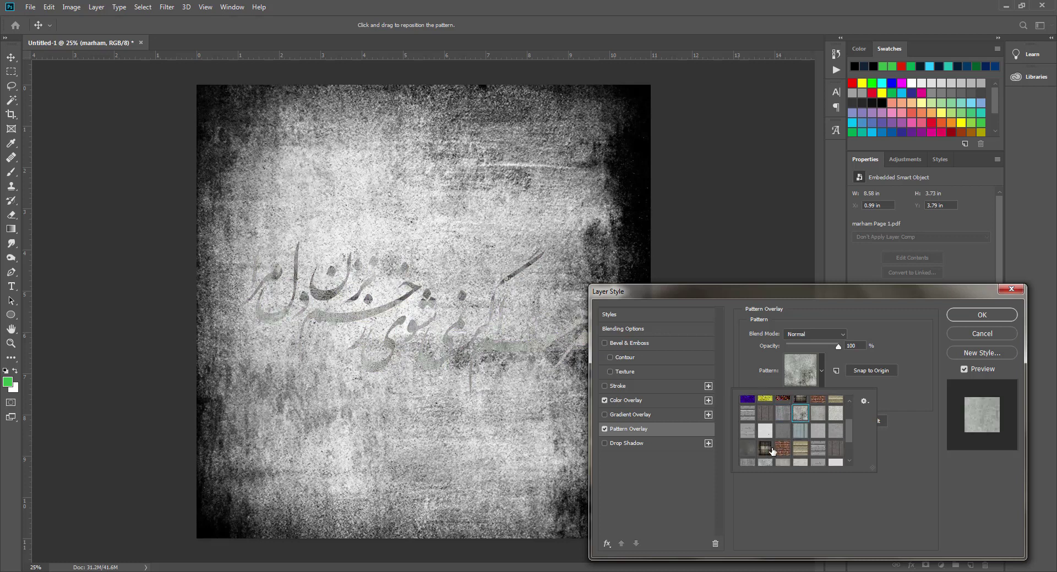
{"action": "left_click", "coordinate": [765, 450]}
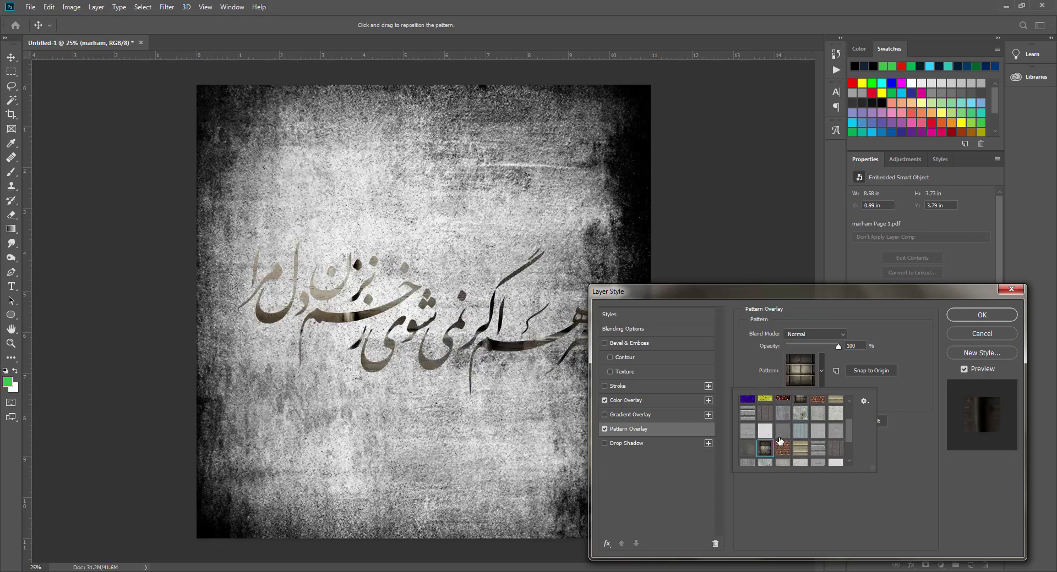
{"action": "scroll", "coordinate": [776, 442], "scroll_direction": "down", "scroll_amount": 2}
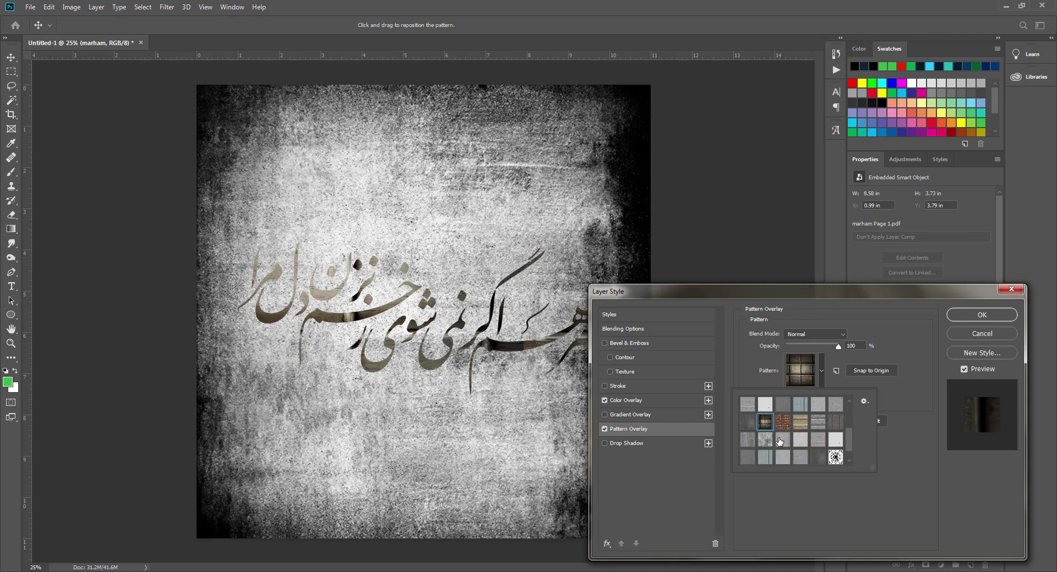
{"action": "left_click", "coordinate": [765, 440]}
{"action": "scroll", "coordinate": [770, 442], "scroll_direction": "down", "scroll_amount": 1}
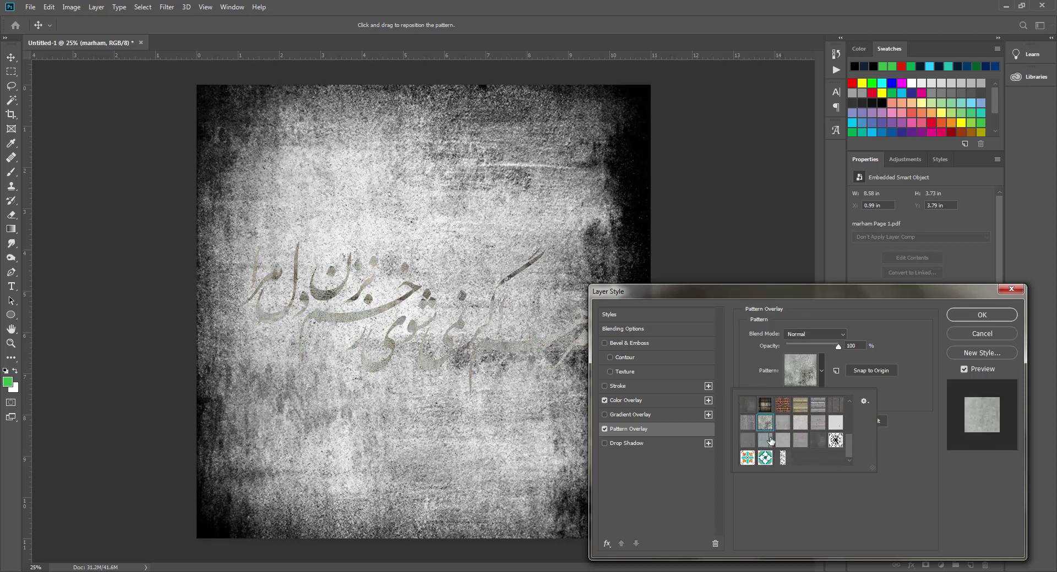
Choose the grey mottled texture pattern and confirm the layer style.
{"action": "left_click", "coordinate": [749, 444]}
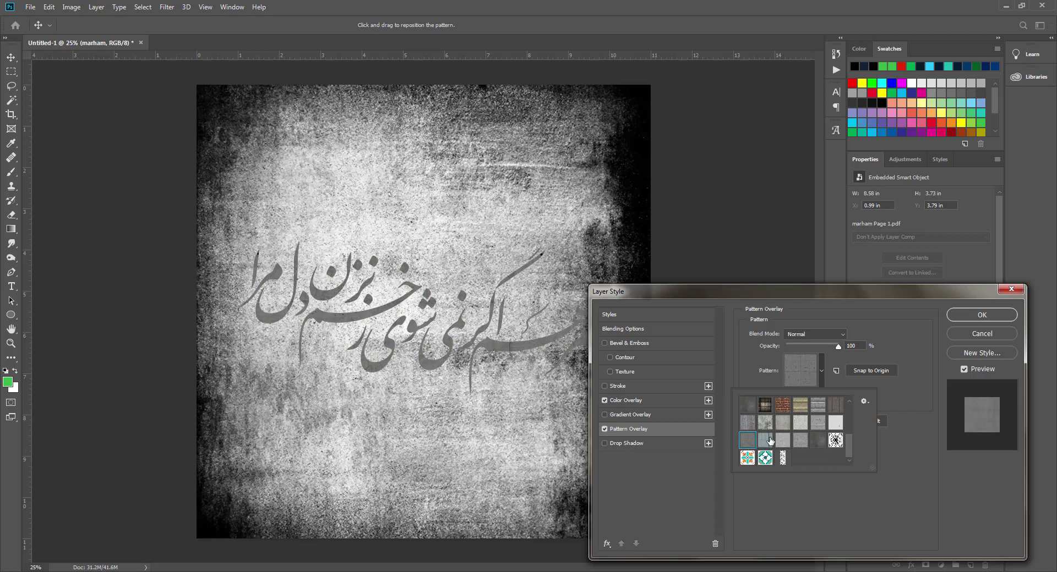
{"action": "left_click", "coordinate": [835, 422]}
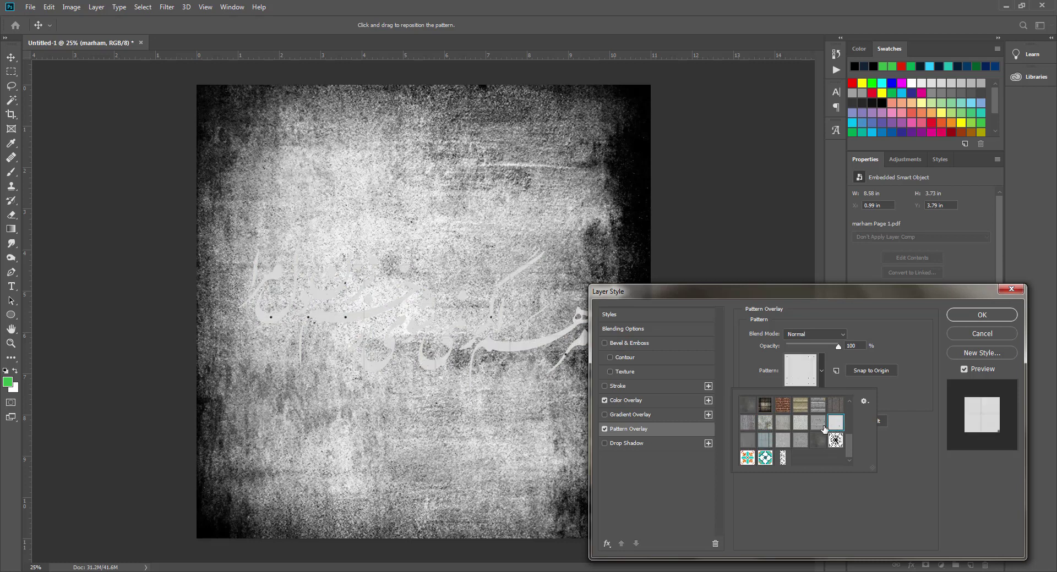
{"action": "left_click", "coordinate": [813, 425]}
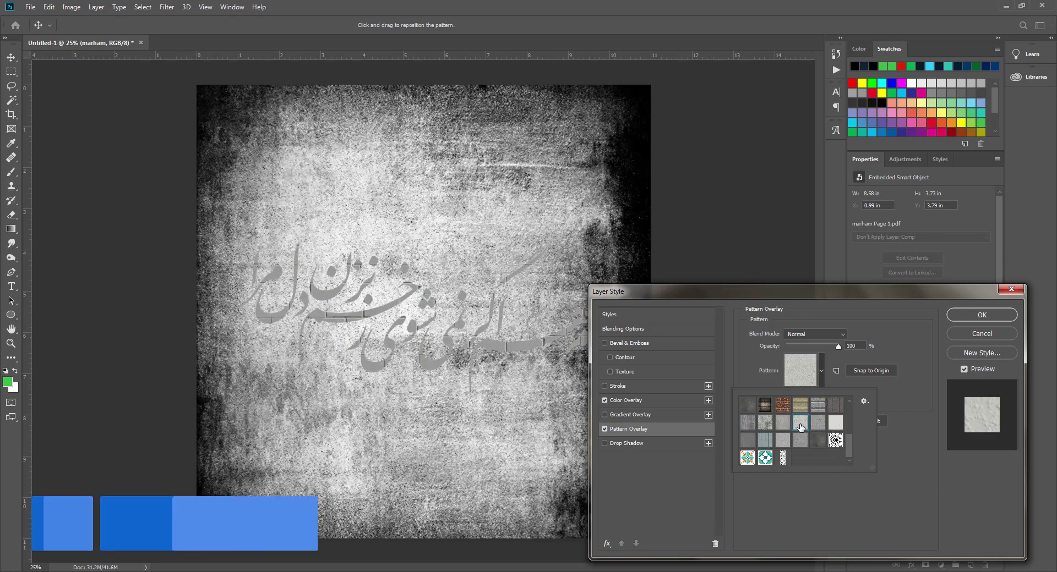
{"action": "left_click", "coordinate": [800, 424]}
{"action": "left_click", "coordinate": [765, 423]}
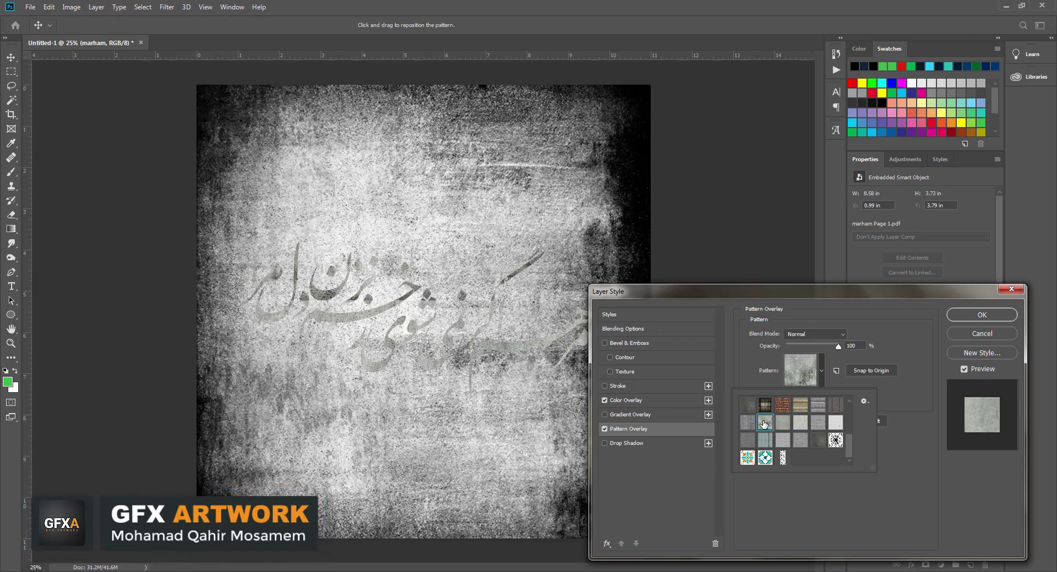
{"action": "left_click", "coordinate": [982, 315]}
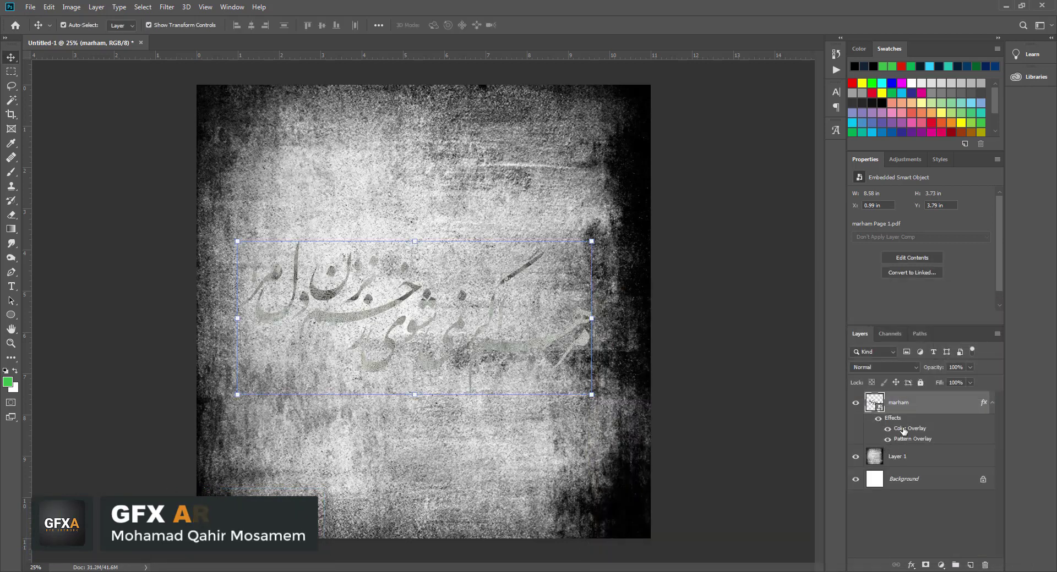
Reopen the Color Overlay colour picker, enter a81212, and try red and green shades.
{"action": "double_click", "coordinate": [906, 429]}
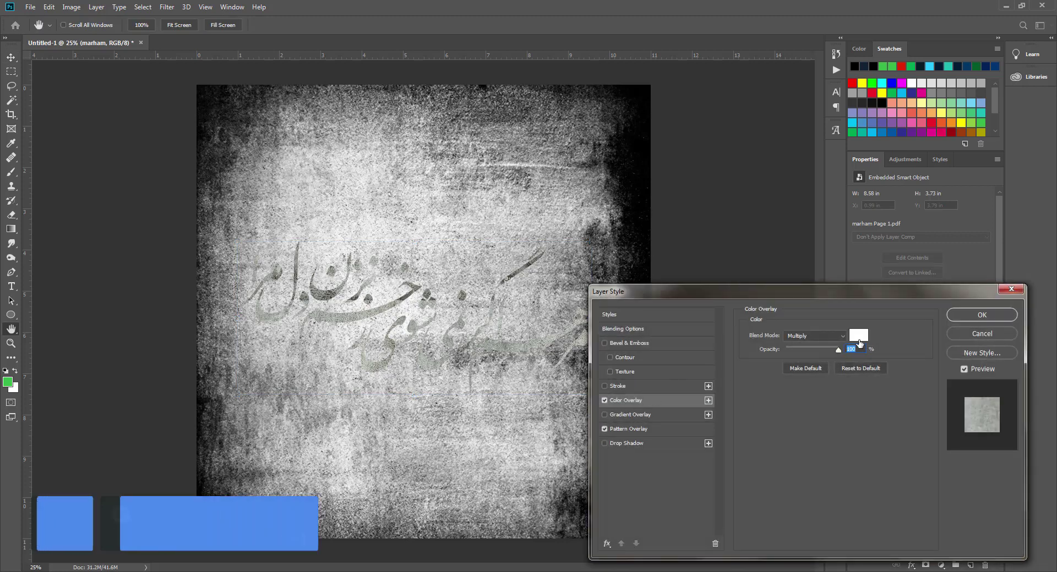
{"action": "left_click", "coordinate": [858, 335]}
{"action": "type", "text": "a81212"}
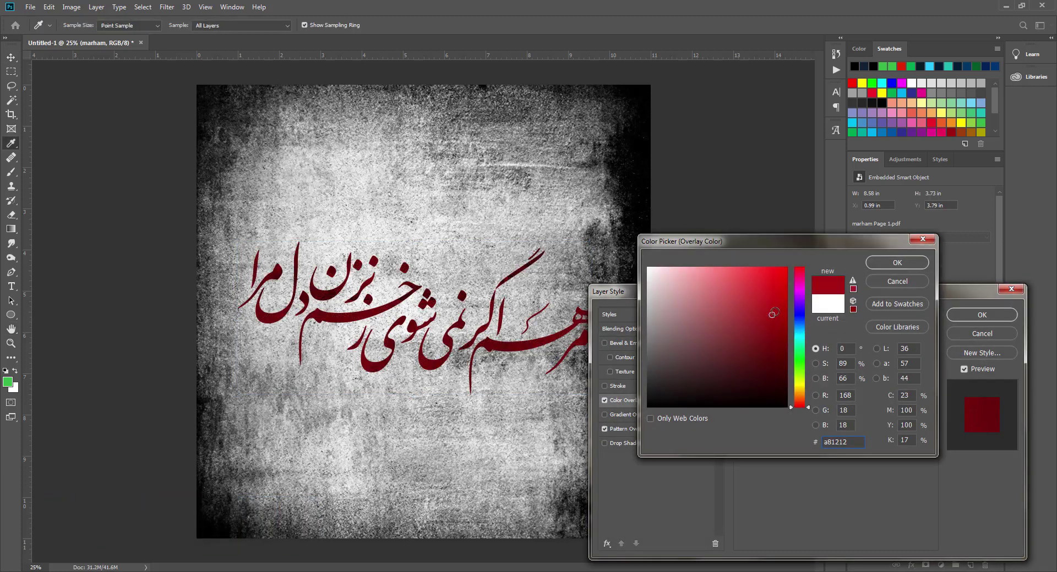
{"action": "left_click", "coordinate": [777, 279]}
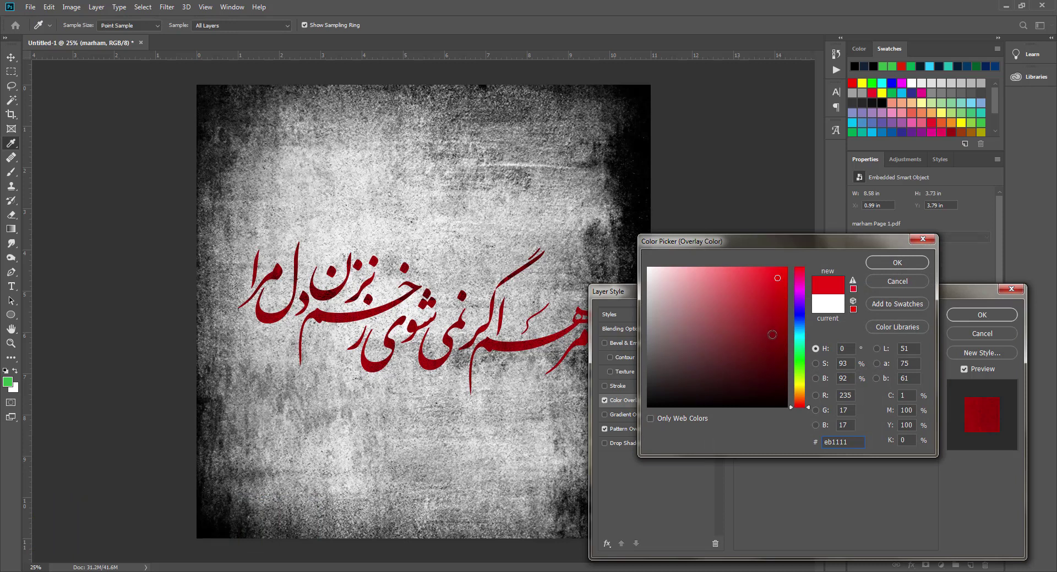
{"action": "left_click", "coordinate": [780, 361]}
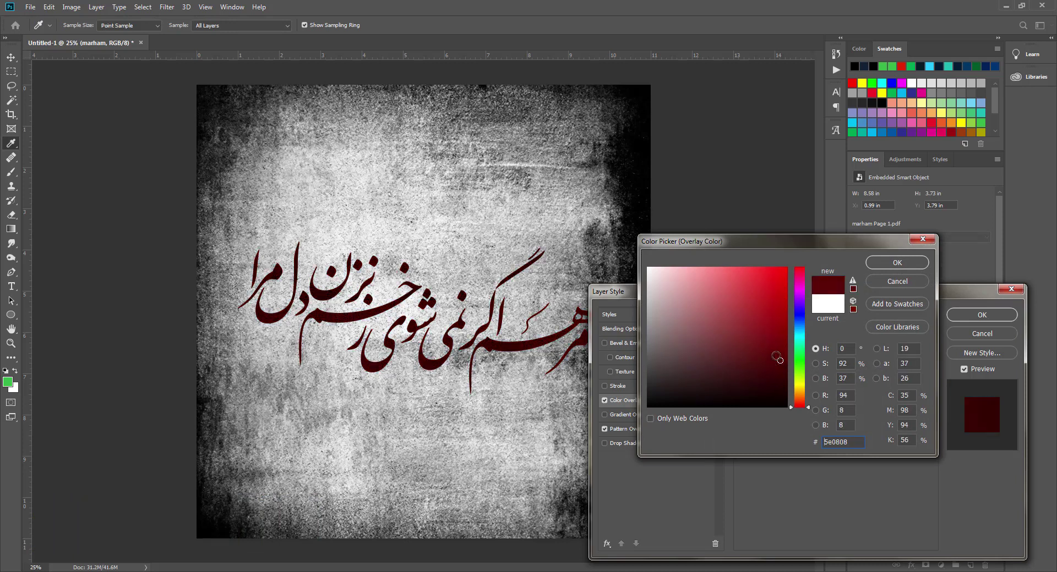
{"action": "left_click_drag", "start_coordinate": [776, 357], "coordinate": [777, 297]}
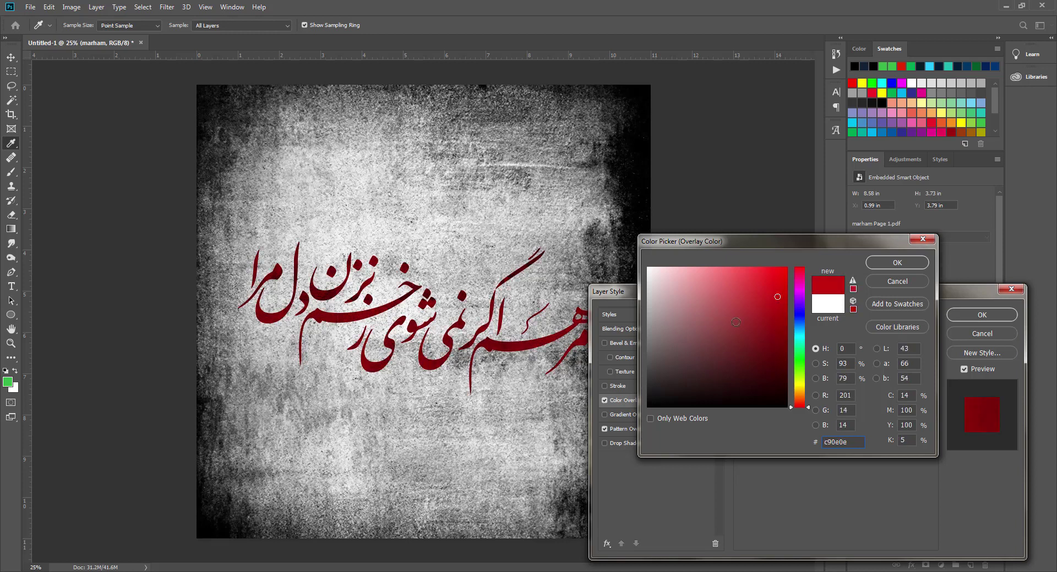
{"action": "left_click", "coordinate": [799, 358]}
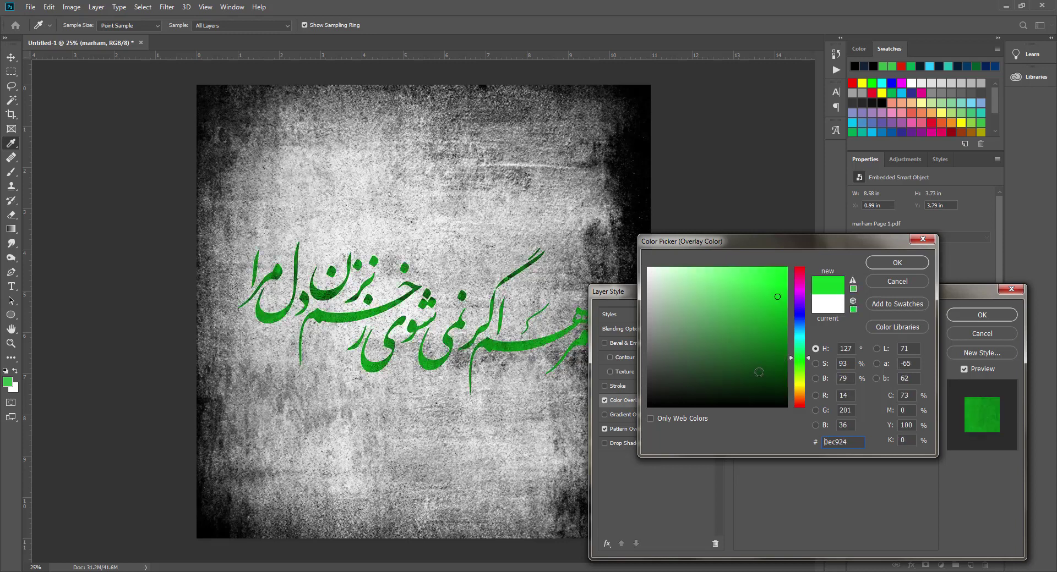
{"action": "left_click", "coordinate": [767, 370]}
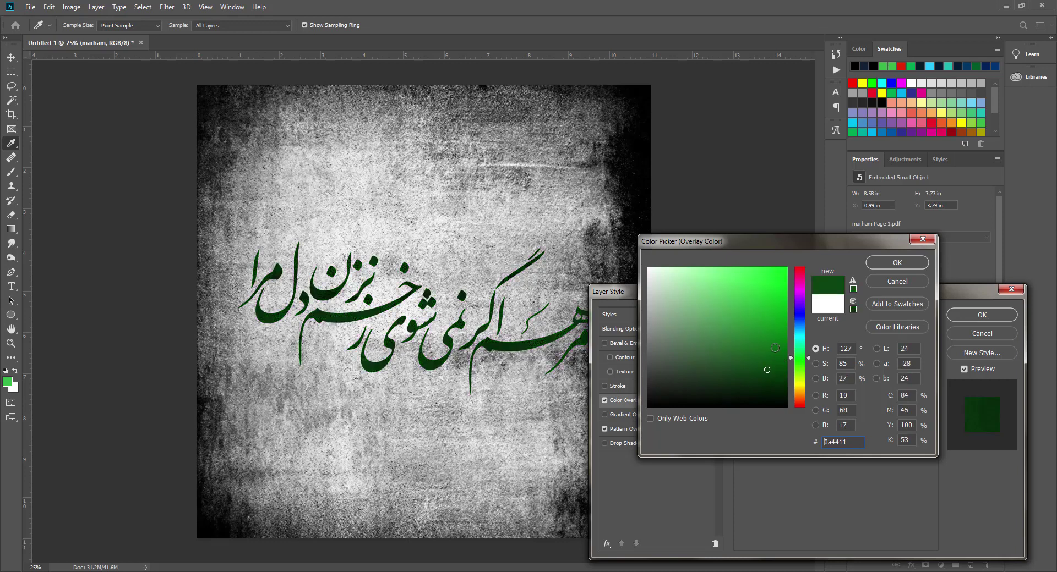
{"action": "left_click", "coordinate": [771, 312]}
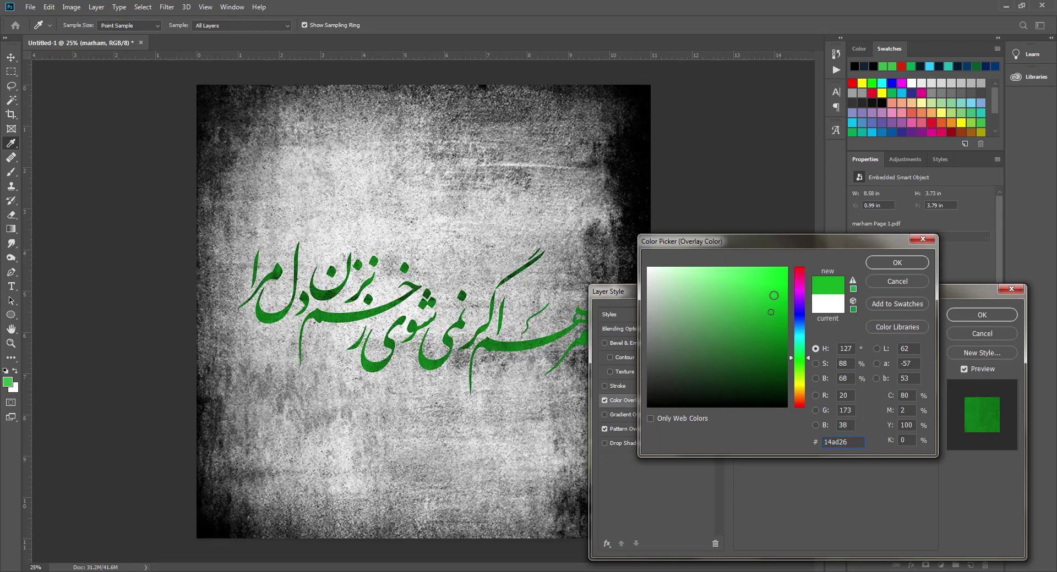
{"action": "left_click", "coordinate": [773, 295]}
Settle on deep blue #2232c9 for the overlay and confirm the layer style.
{"action": "left_click", "coordinate": [800, 317]}
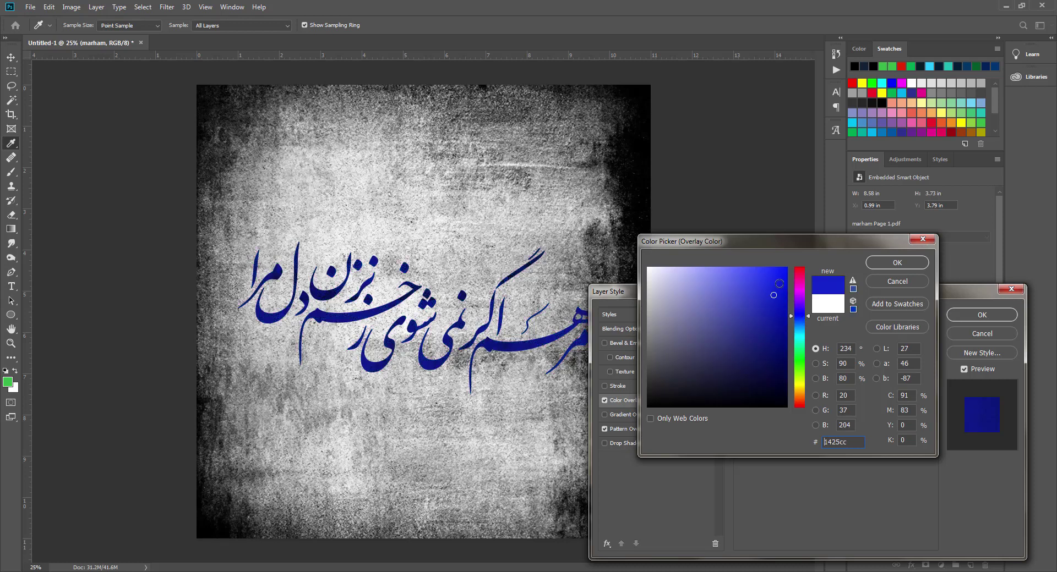
{"action": "left_click", "coordinate": [758, 274]}
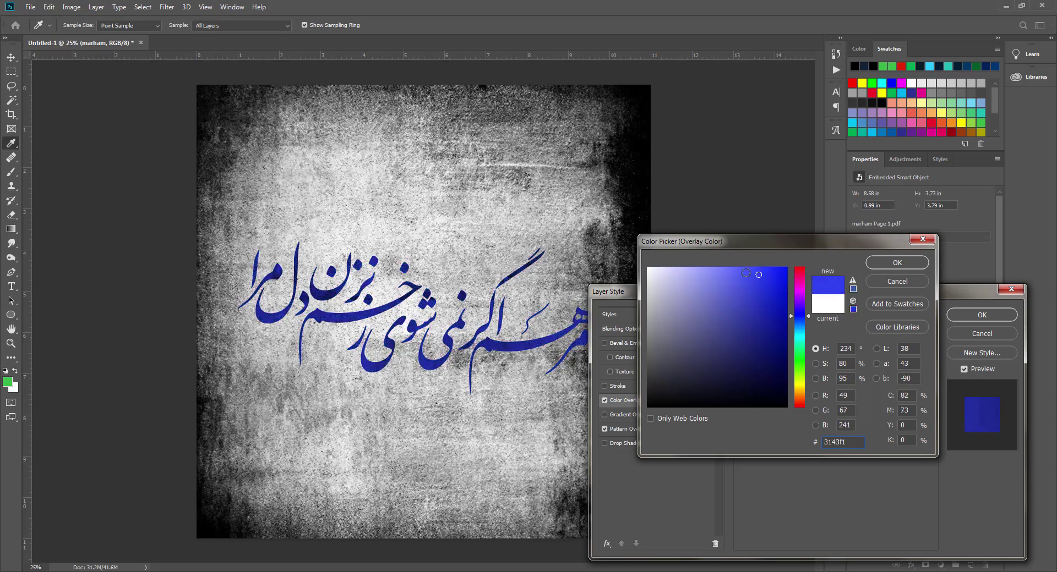
{"action": "left_click", "coordinate": [745, 273]}
{"action": "left_click", "coordinate": [729, 275]}
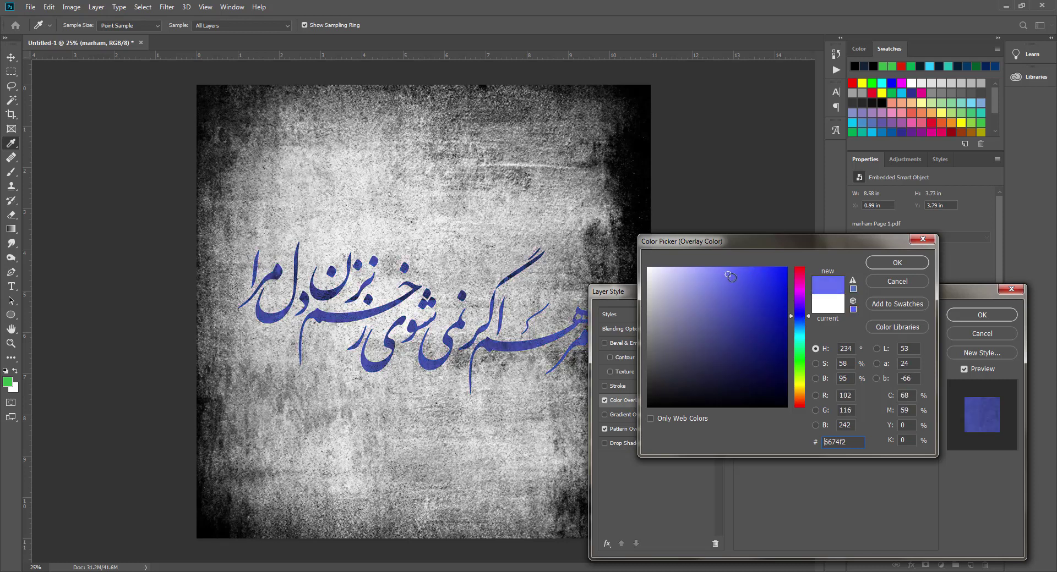
{"action": "left_click", "coordinate": [745, 289]}
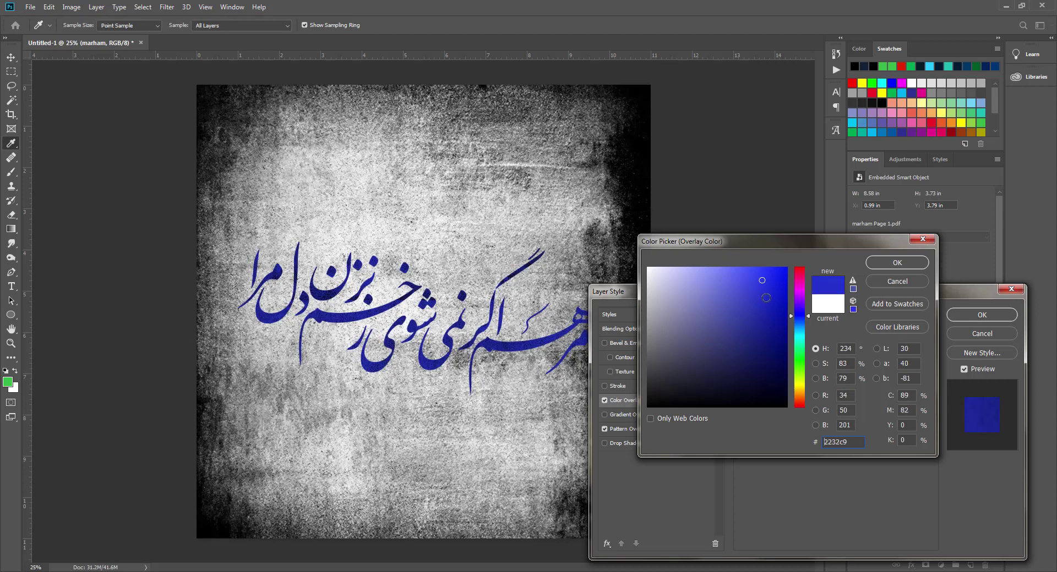
{"action": "left_click", "coordinate": [898, 263]}
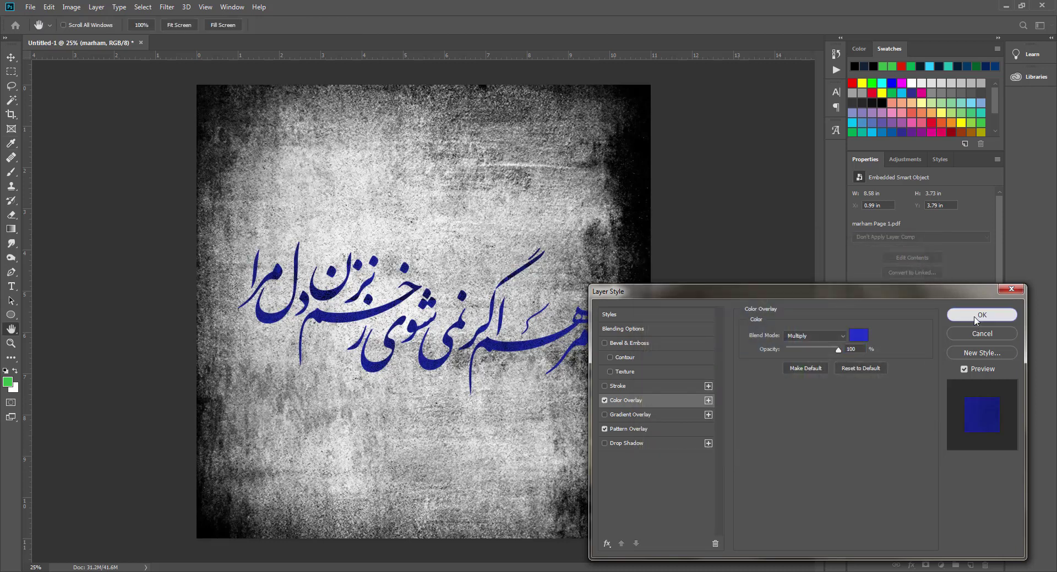
{"action": "left_click", "coordinate": [982, 315]}
{"action": "key", "text": "v"}
{"action": "left_click", "coordinate": [561, 450]}
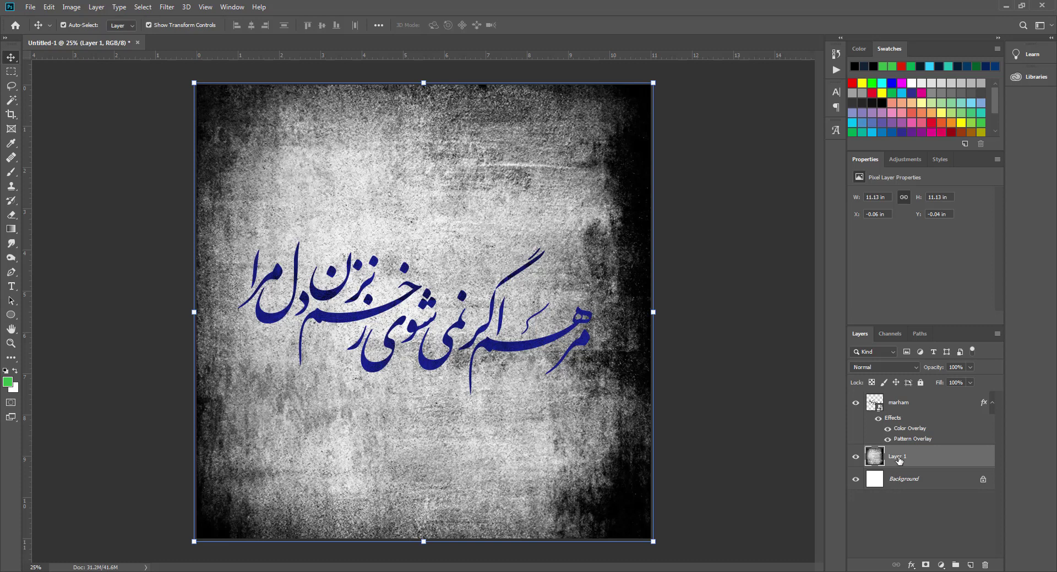
{"action": "right_click", "coordinate": [899, 460]}
{"action": "left_click", "coordinate": [894, 461]}
{"action": "key", "text": "ctrl"}
Delete the grunge texture layer and place the old-paper image into the document.
{"action": "key", "text": "Delete"}
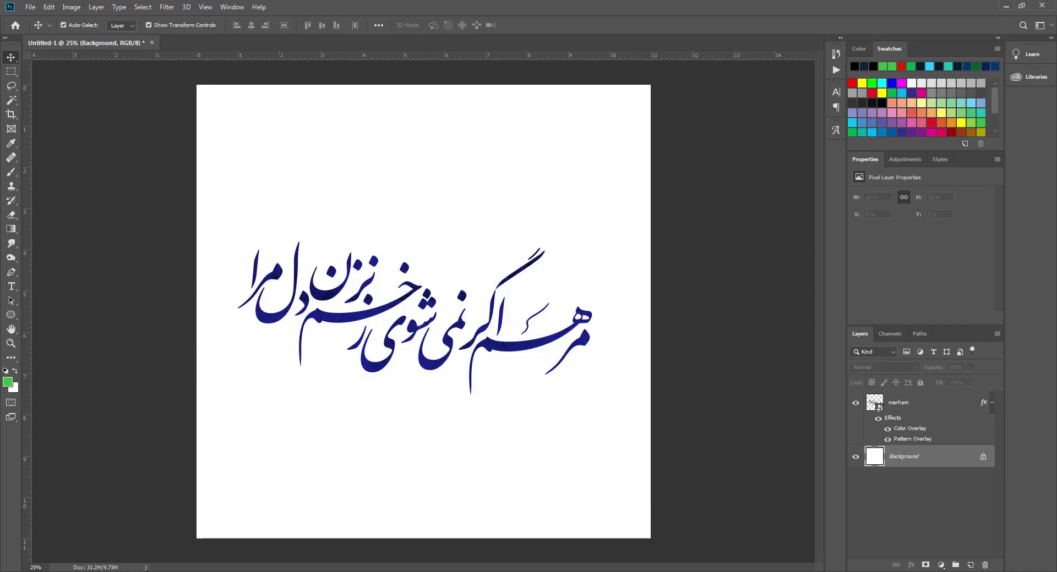
{"action": "mouse_move", "coordinate": [300, 171]}
{"action": "left_mouse_down"}
{"action": "mouse_move", "coordinate": [94, 419]}
{"action": "mouse_move", "coordinate": [402, 394]}
{"action": "left_mouse_up"}
{"action": "key", "text": "Return"}
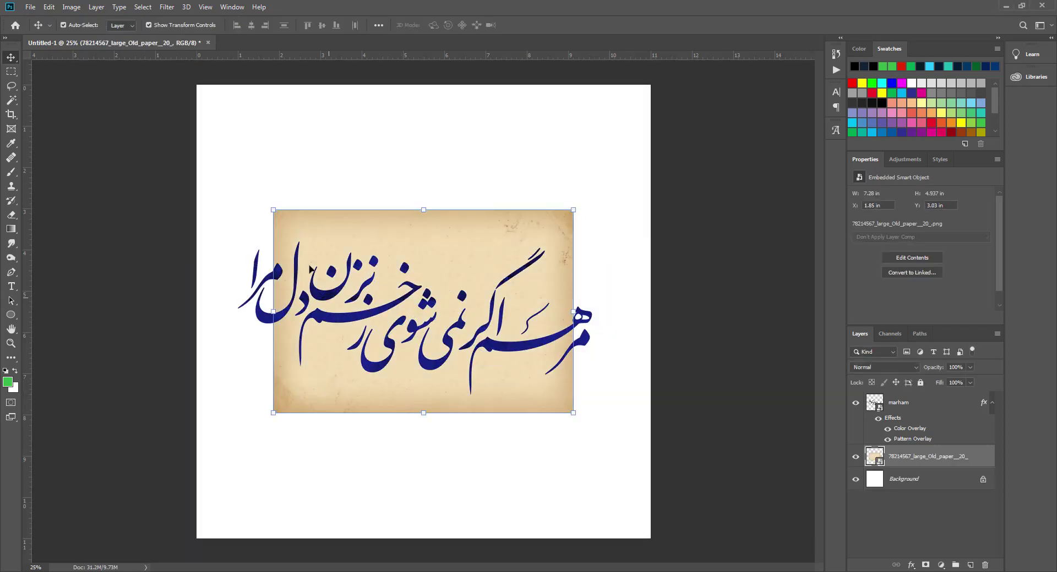
Stretch the old-paper image to fill the canvas (about 12.76 × 11.11 in) and select marham.
{"action": "left_click_drag", "start_coordinate": [272, 210], "coordinate": [202, 161]}
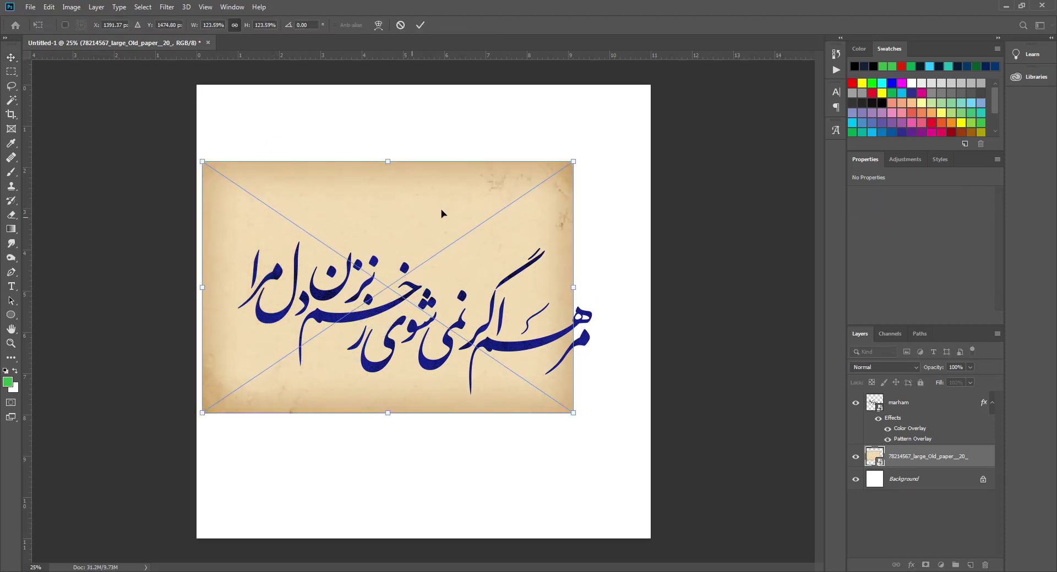
{"action": "left_click_drag", "start_coordinate": [580, 151], "coordinate": [659, 73]}
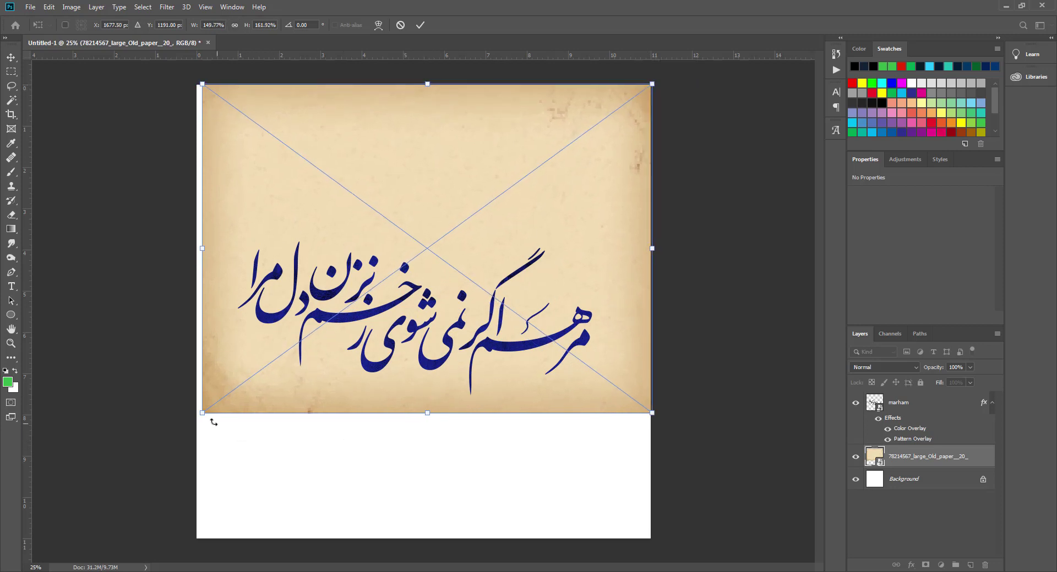
{"action": "left_click_drag", "start_coordinate": [202, 412], "coordinate": [124, 545]}
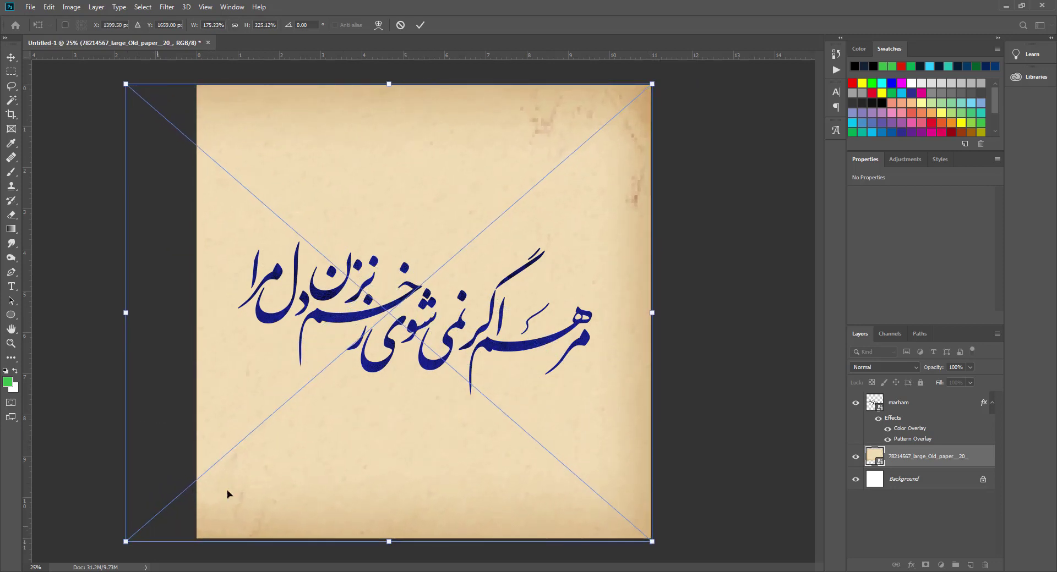
{"action": "key", "text": "Return"}
{"action": "left_click", "coordinate": [546, 343]}
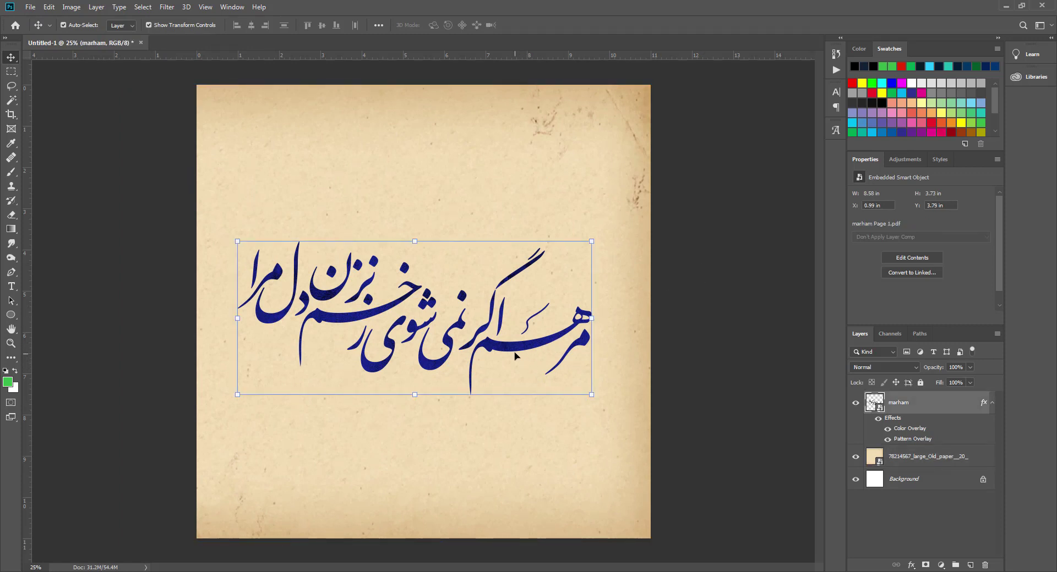
Duplicate the calligraphy as 'marham copy' beneath the original, nudged two steps down and right.
{"action": "left_click_drag", "start_coordinate": [509, 351], "coordinate": [527, 348]}
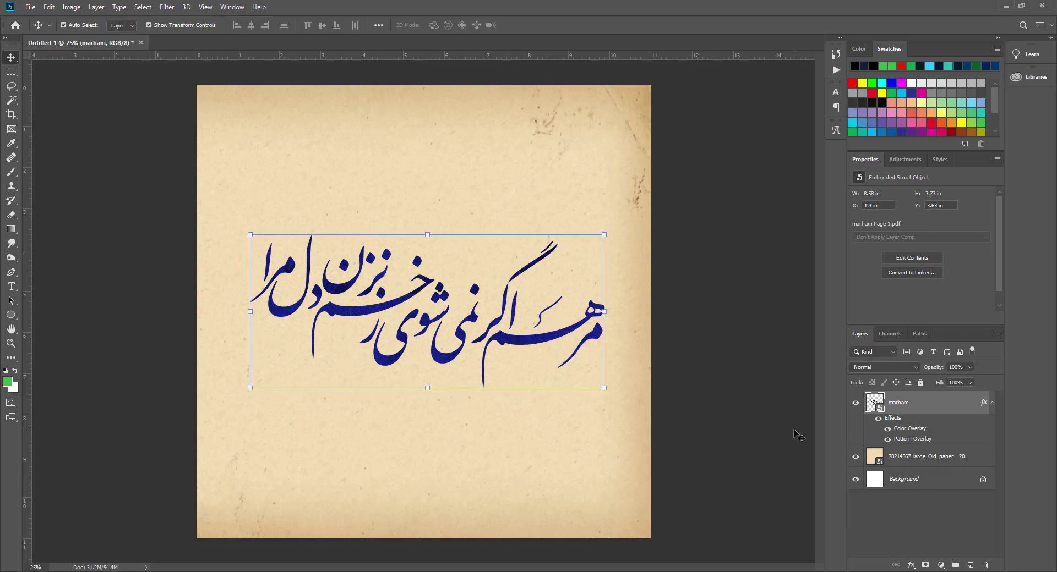
{"action": "key", "text": "ctrl+j"}
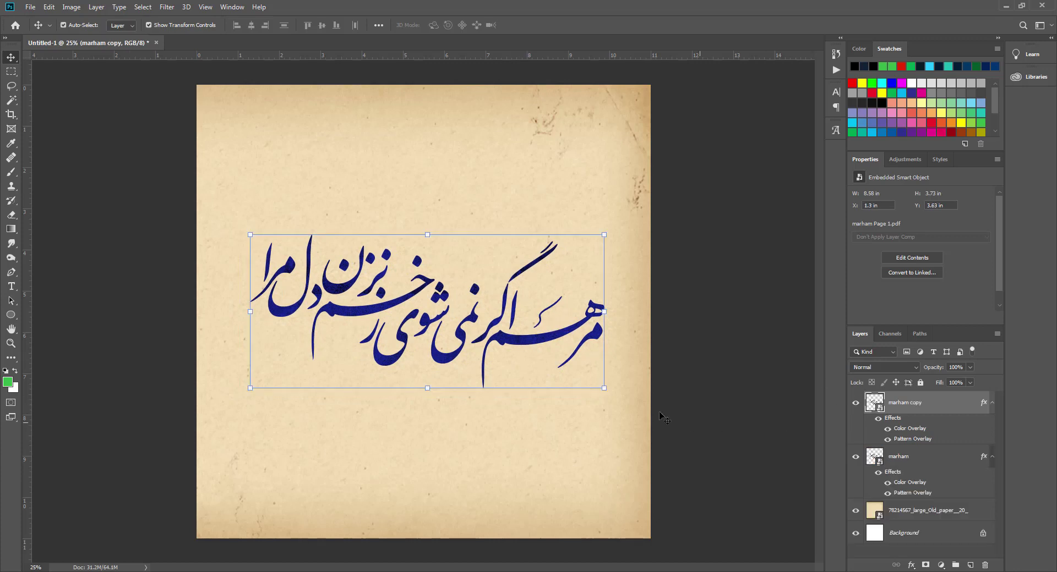
{"action": "key", "text": "ctrl+bracketleft"}
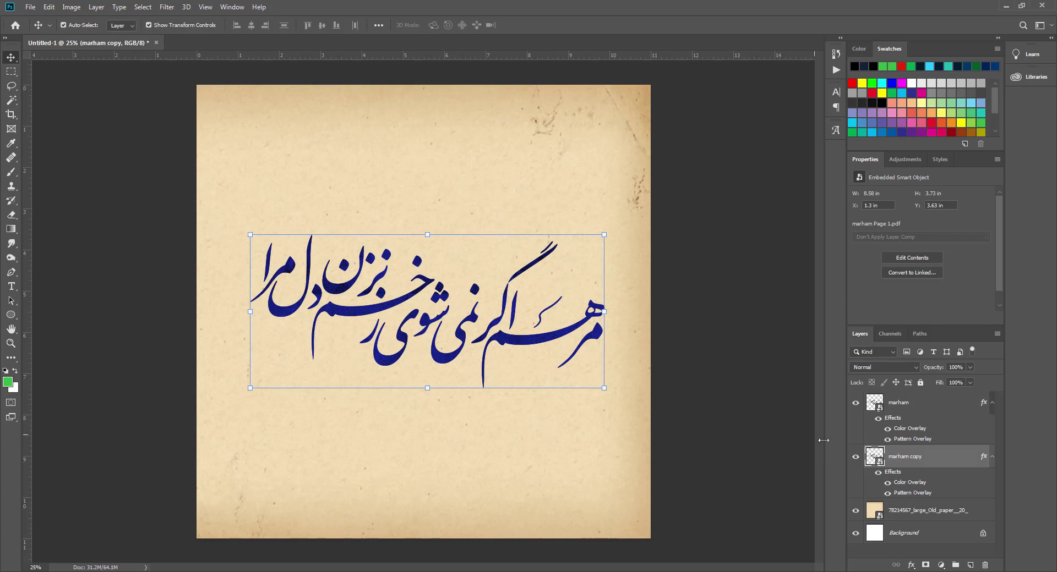
{"action": "key", "text": "Down"}
{"action": "key", "text": "Down"}
{"action": "key", "text": "Down"}
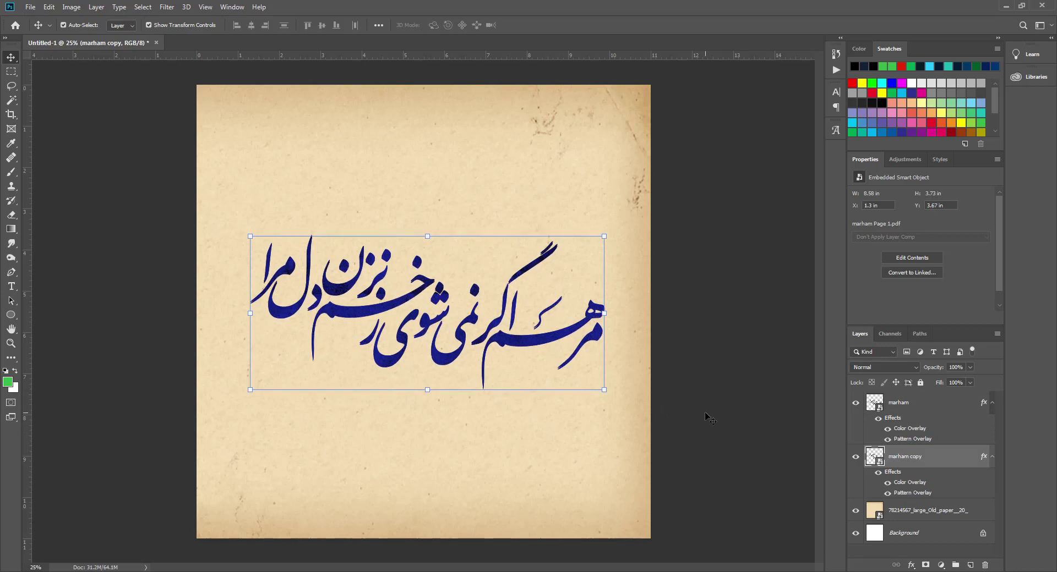
{"action": "key", "text": "Down"}
{"action": "key", "text": "Down"}
{"action": "key", "text": "Down"}
{"action": "key", "text": "Down"}
{"action": "key", "text": "Down"}
{"action": "key", "text": "Down"}
{"action": "key", "text": "Right"}
{"action": "key", "text": "Right"}
{"action": "key", "text": "Right"}
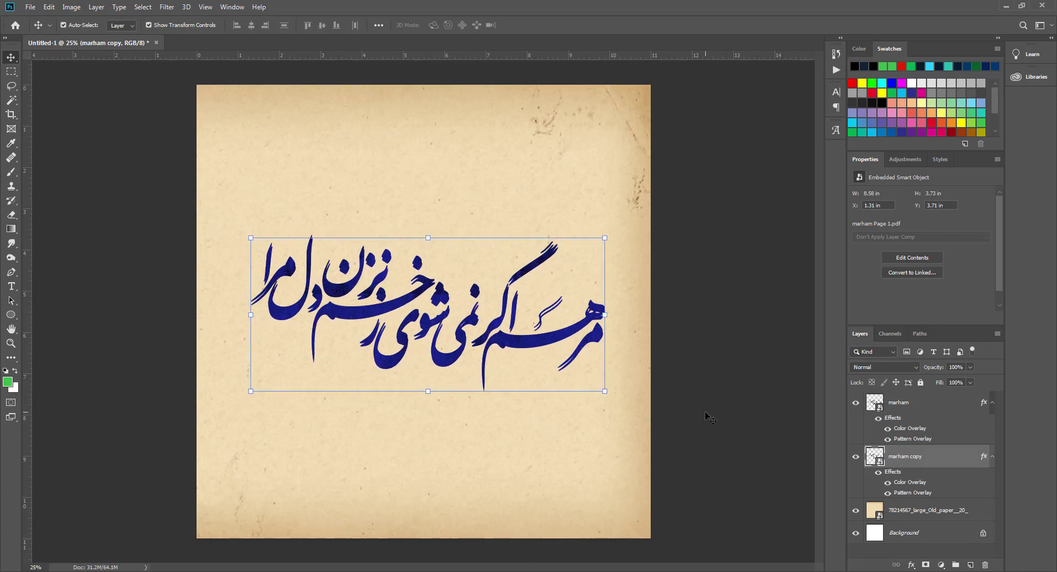
{"action": "key", "text": "Right"}
{"action": "key", "text": "Right"}
{"action": "key", "text": "Right"}
{"action": "key", "text": "Right"}
{"action": "key", "text": "Right"}
{"action": "key", "text": "Right"}
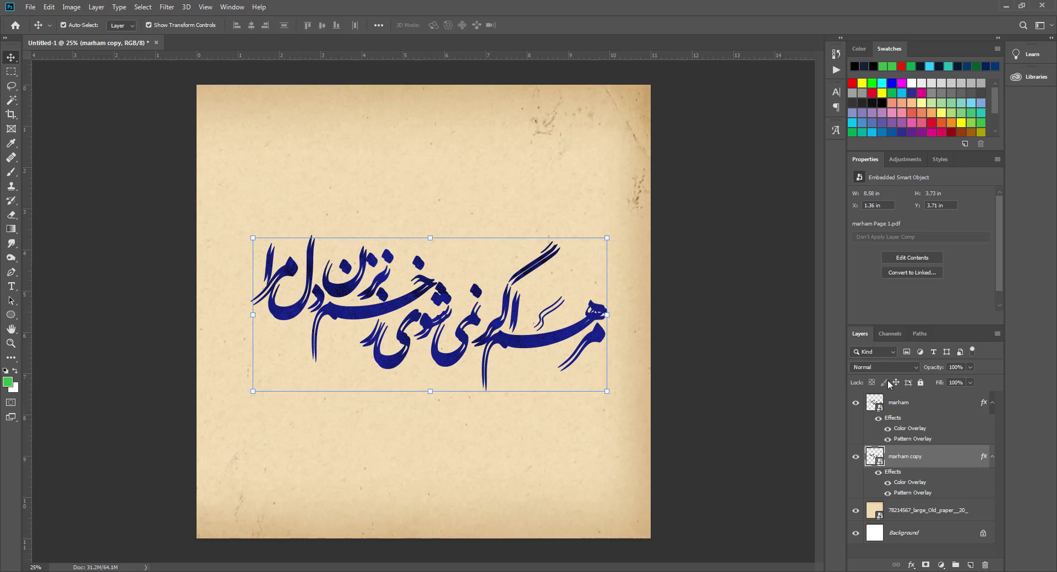
Set the marham copy blend mode to Multiply.
{"action": "left_click", "coordinate": [893, 366]}
{"action": "left_click", "coordinate": [870, 340]}
{"action": "left_click", "coordinate": [874, 368]}
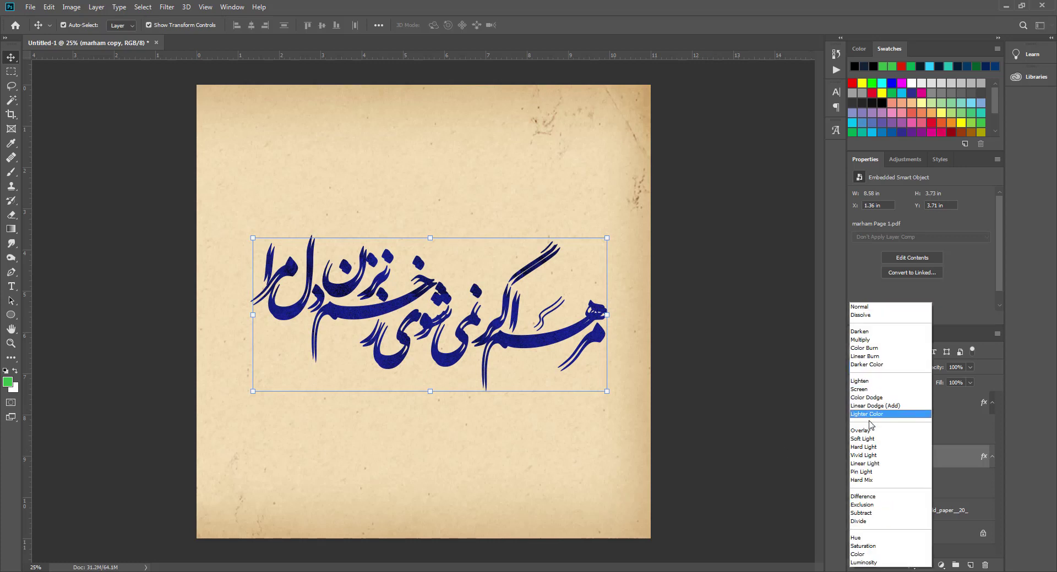
{"action": "left_click", "coordinate": [959, 458]}
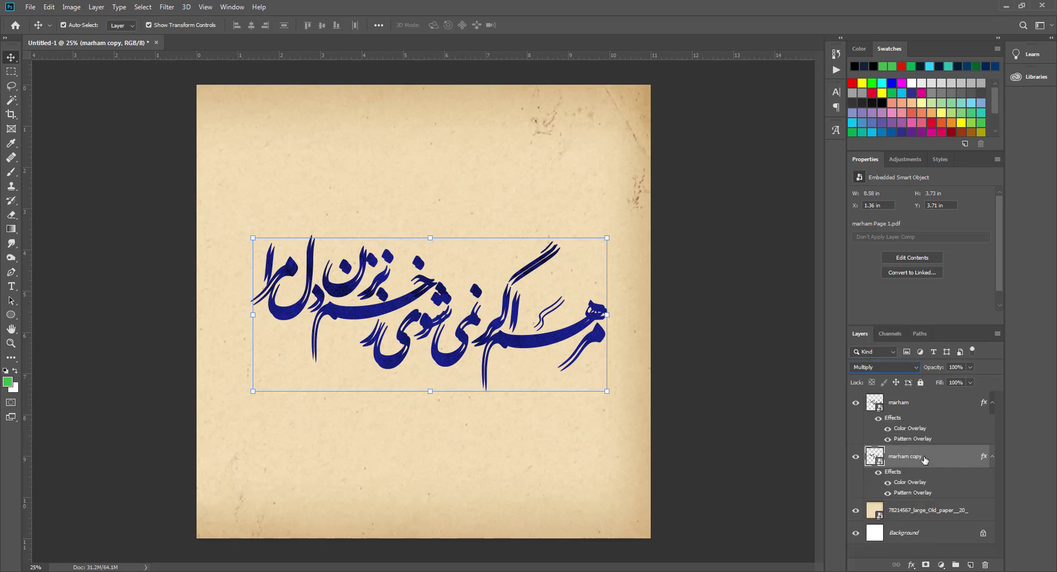
Rasterize marham copy's layer style, blend it in Overlay at lower opacity, and deselect.
{"action": "right_click", "coordinate": [922, 457]}
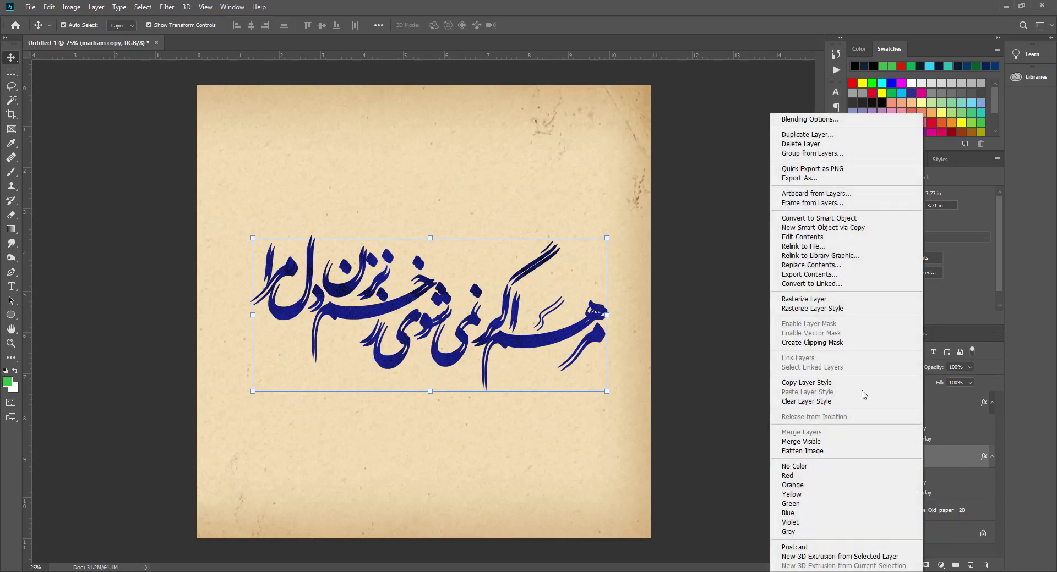
{"action": "left_click", "coordinate": [817, 308]}
{"action": "left_click", "coordinate": [874, 372]}
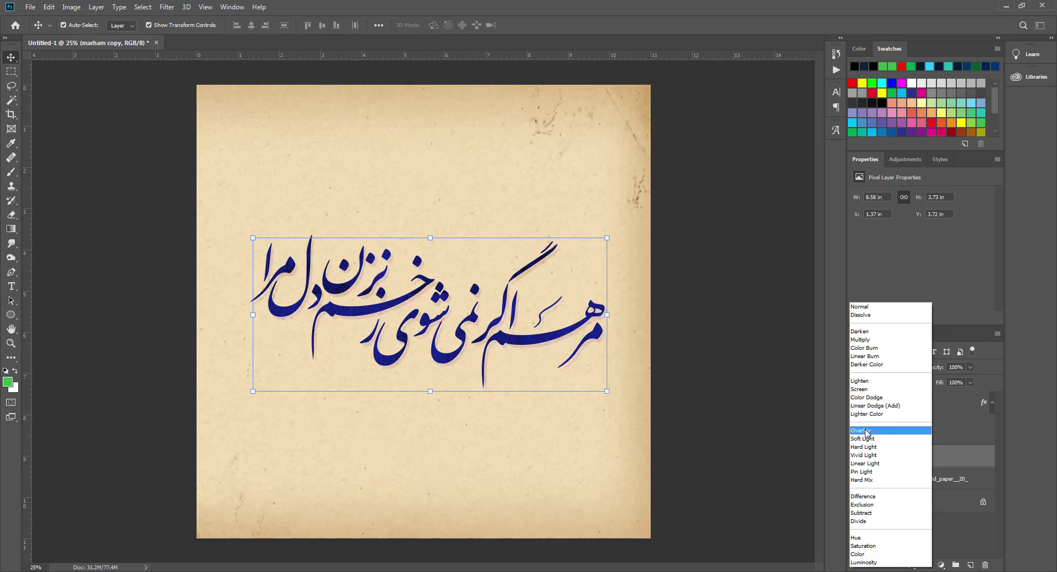
{"action": "left_click", "coordinate": [866, 431]}
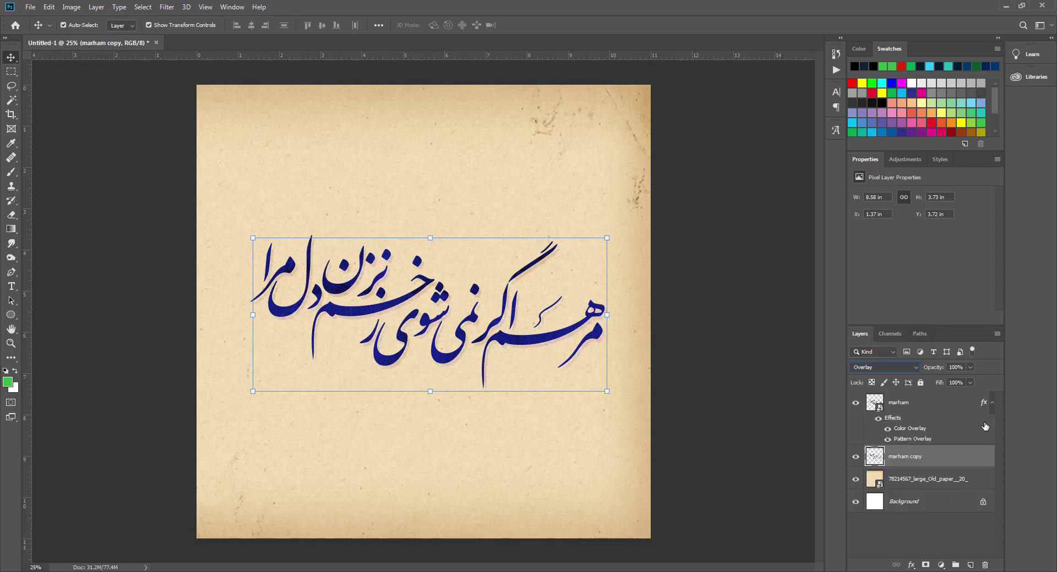
{"action": "left_click", "coordinate": [971, 367]}
{"action": "left_click", "coordinate": [773, 394]}
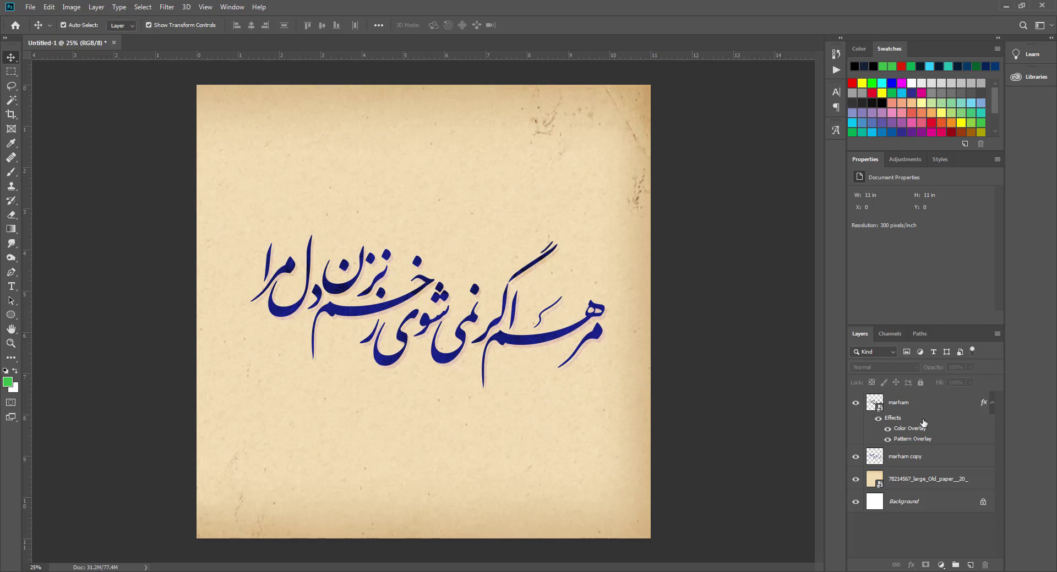
Add a Drop Shadow to marham copy and shorten its distance and size.
{"action": "left_click", "coordinate": [903, 460]}
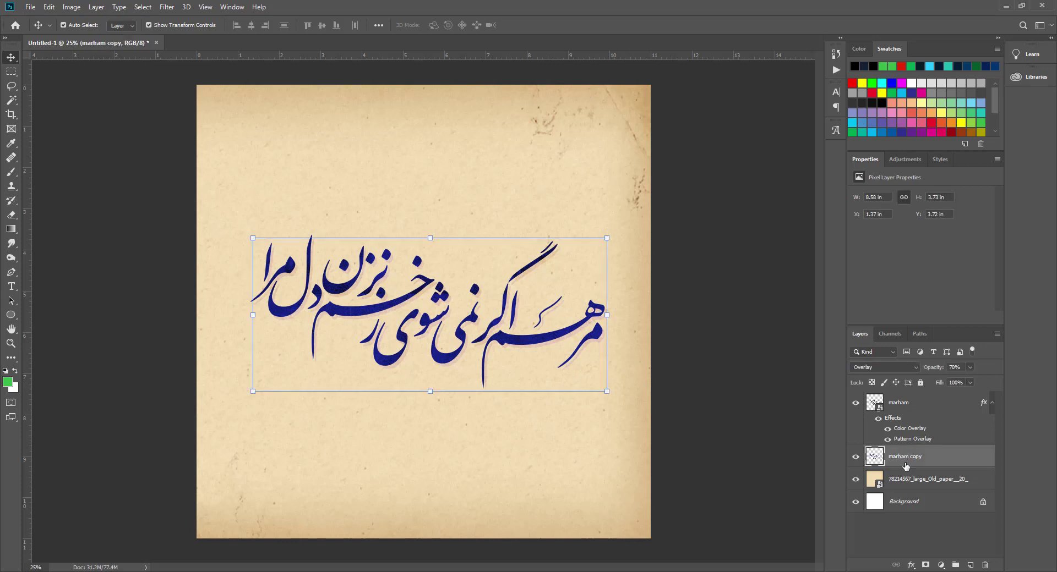
{"action": "left_click", "coordinate": [911, 565]}
{"action": "left_click", "coordinate": [923, 561]}
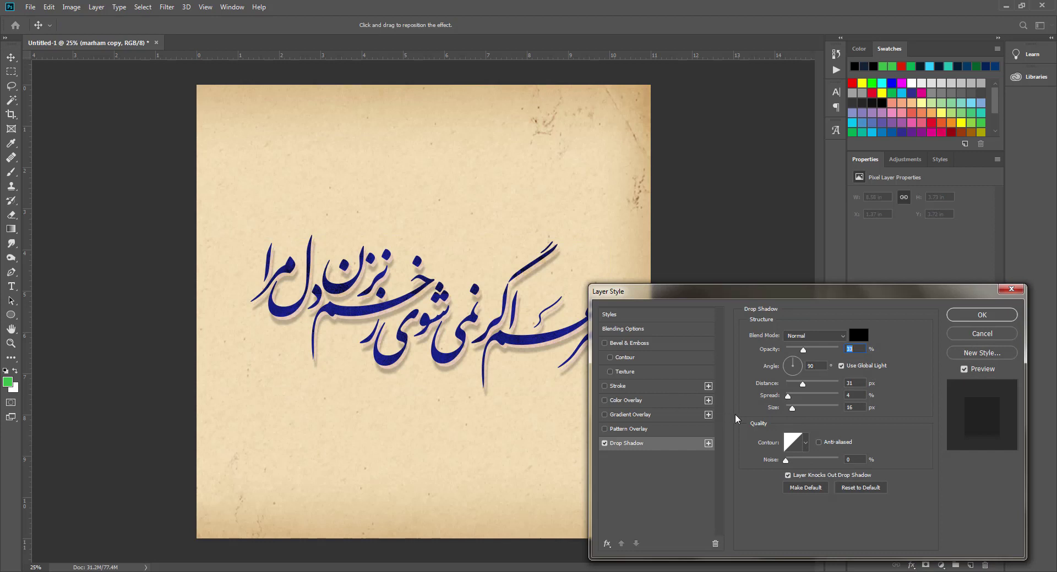
{"action": "left_click", "coordinate": [801, 385]}
{"action": "left_click_drag", "start_coordinate": [802, 385], "coordinate": [791, 385]}
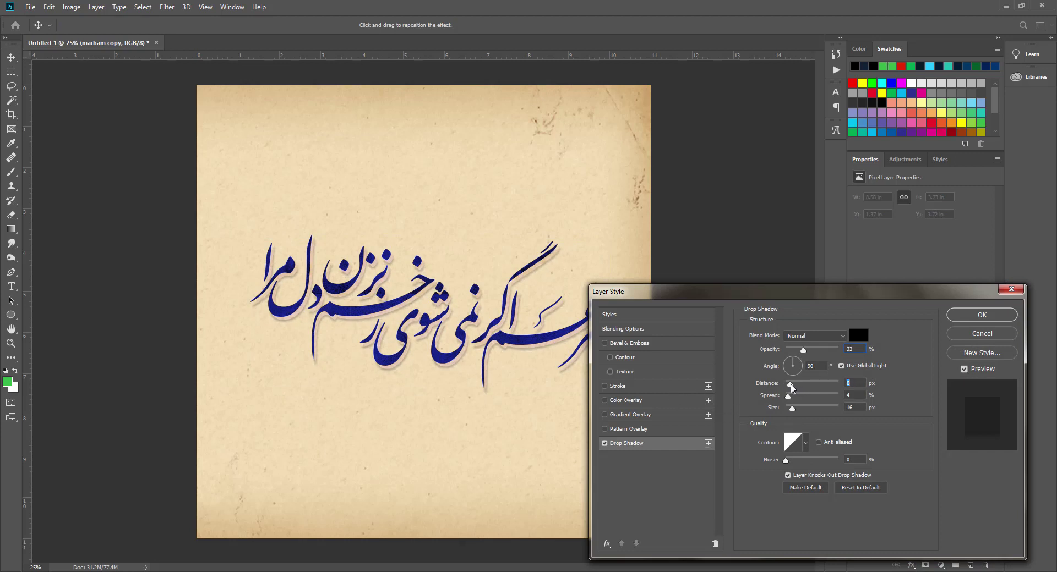
{"action": "left_click_drag", "start_coordinate": [792, 409], "coordinate": [790, 408]}
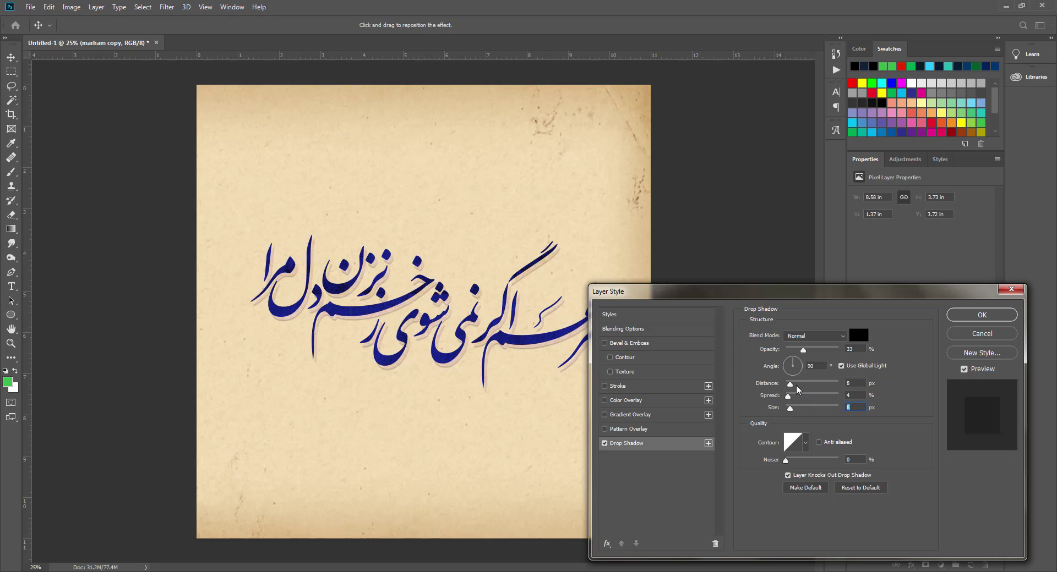
Finish the shadow at distance 8, spread 11%, size 7, 47% opacity, and apply it.
{"action": "left_click_drag", "start_coordinate": [803, 350], "coordinate": [799, 350]}
{"action": "left_click_drag", "start_coordinate": [818, 349], "coordinate": [814, 351]}
{"action": "left_click", "coordinate": [791, 386]}
{"action": "left_click_drag", "start_coordinate": [788, 396], "coordinate": [787, 396]}
{"action": "left_click", "coordinate": [790, 409]}
{"action": "left_click", "coordinate": [981, 314]}
{"action": "left_click", "coordinate": [705, 344]}
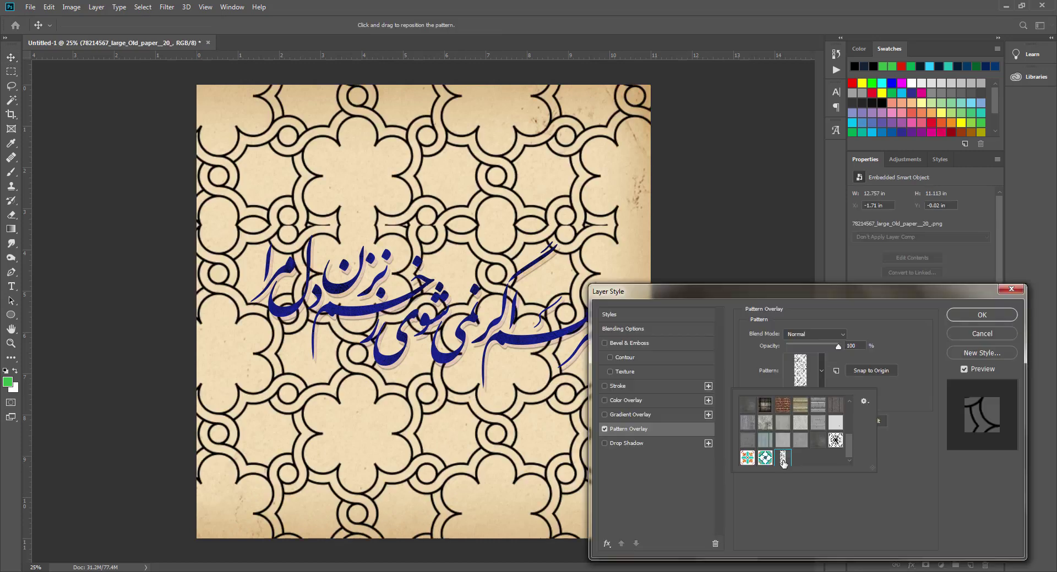
Apply the ornamental lattice Pattern Overlay to the old-paper layer at 69% scale and about 42% opacity.
{"action": "left_click", "coordinate": [875, 480]}
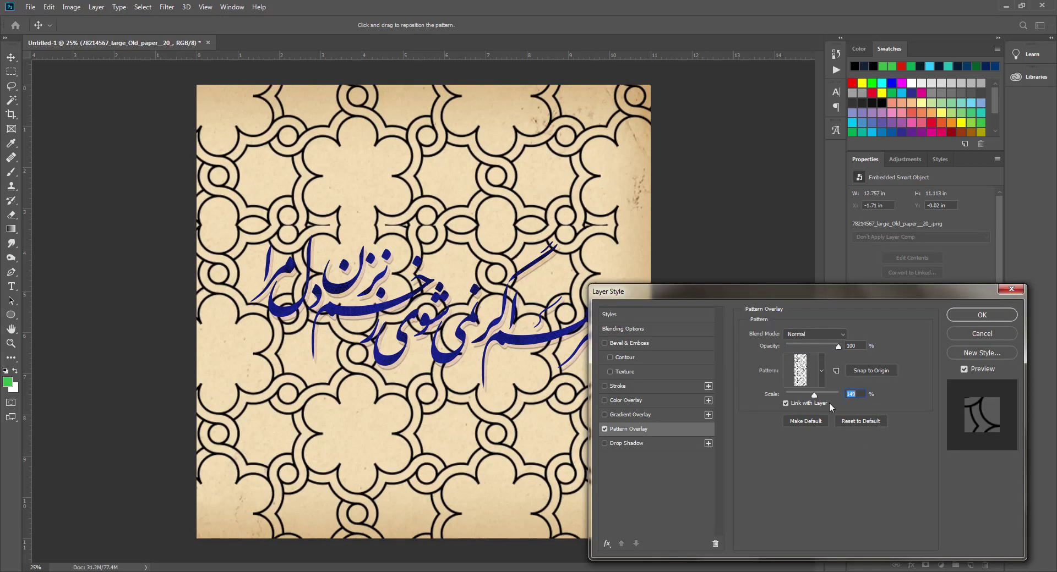
{"action": "left_click_drag", "start_coordinate": [814, 396], "coordinate": [805, 398]}
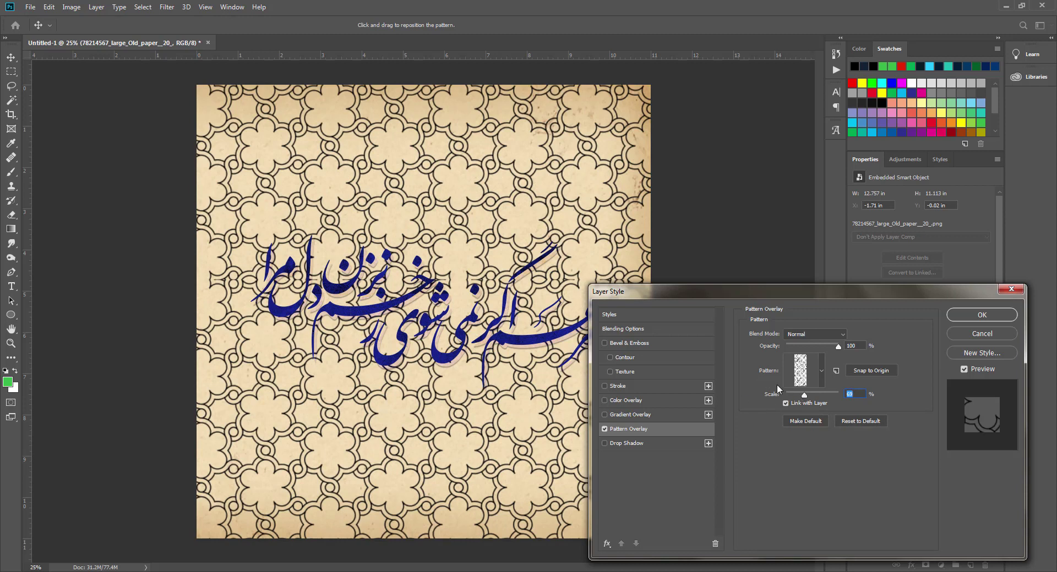
{"action": "left_click_drag", "start_coordinate": [837, 347], "coordinate": [807, 346]}
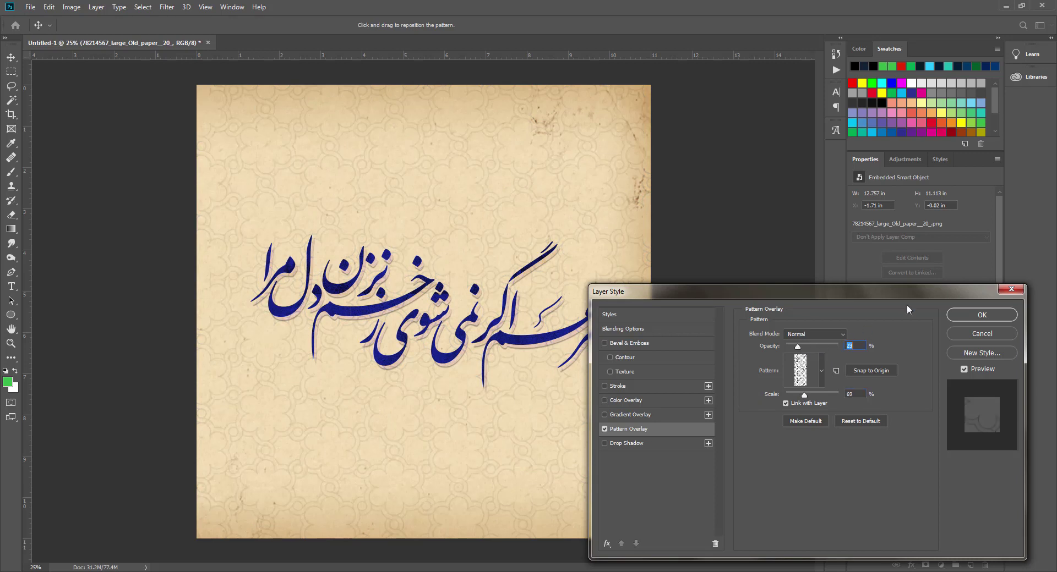
{"action": "left_click", "coordinate": [965, 315]}
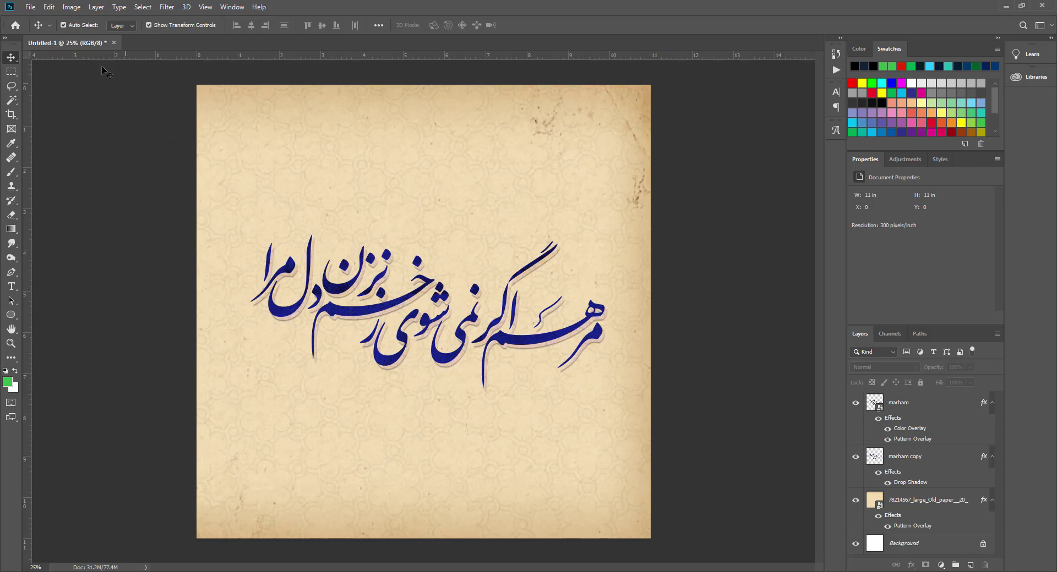
Save the artwork to the Desktop as a JPEG named ddd with default JPEG options, then minimise Photoshop.
{"action": "left_click", "coordinate": [30, 7]}
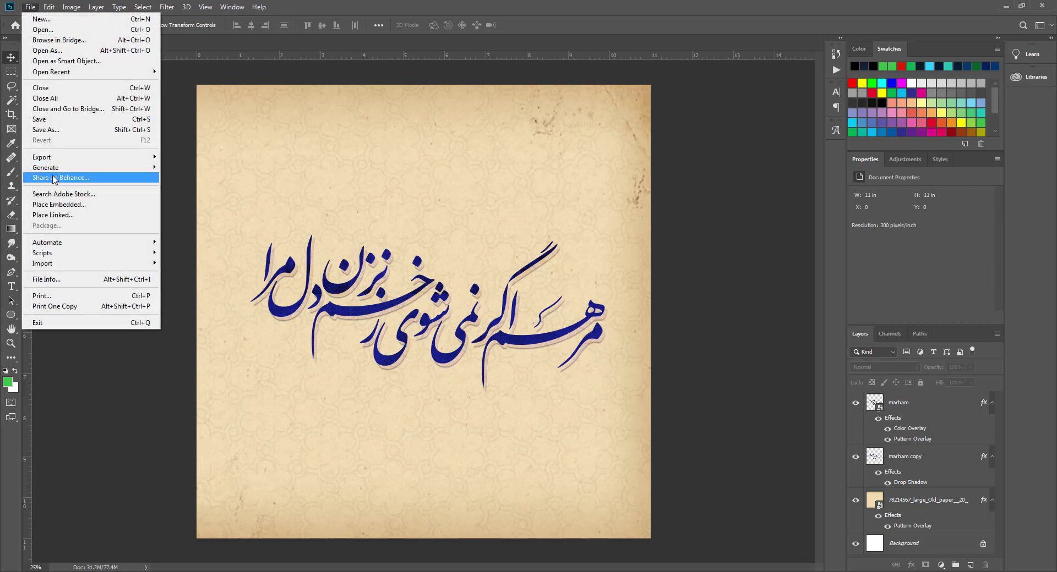
{"action": "left_click", "coordinate": [53, 131]}
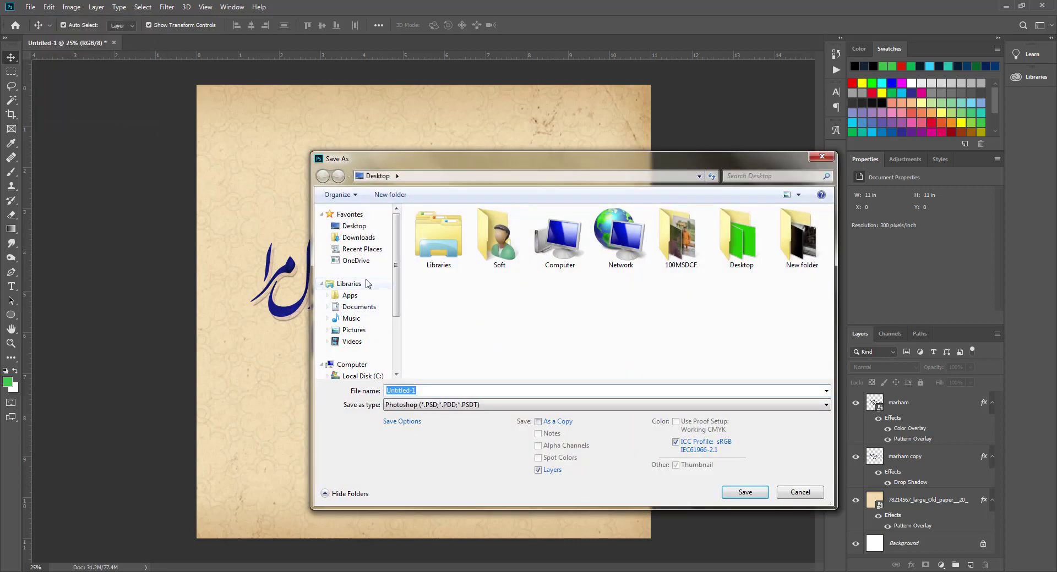
{"action": "left_click", "coordinate": [354, 226]}
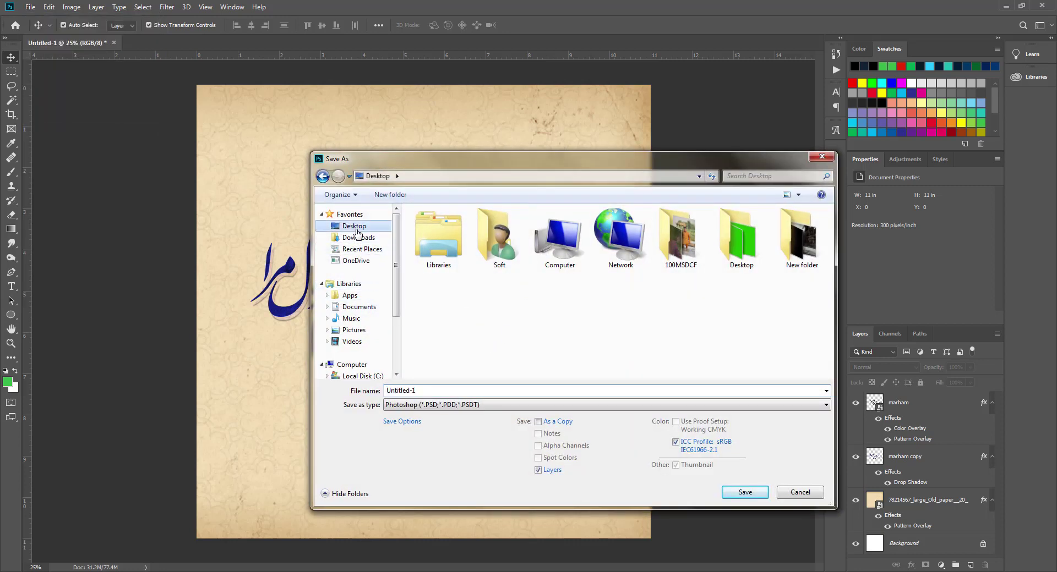
{"action": "left_click", "coordinate": [430, 390]}
{"action": "type", "text": "ddd"}
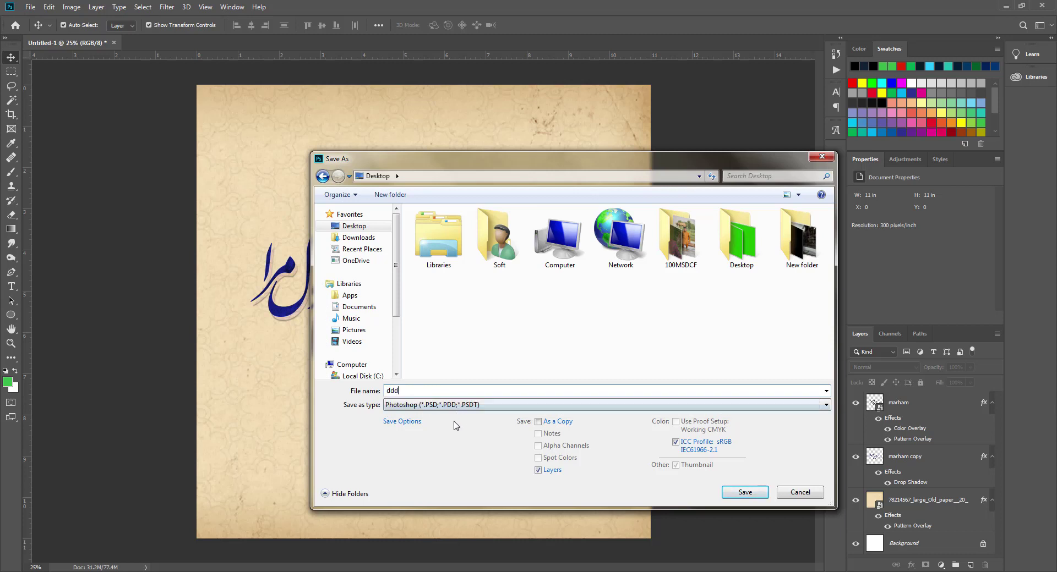
{"action": "left_click", "coordinate": [456, 406]}
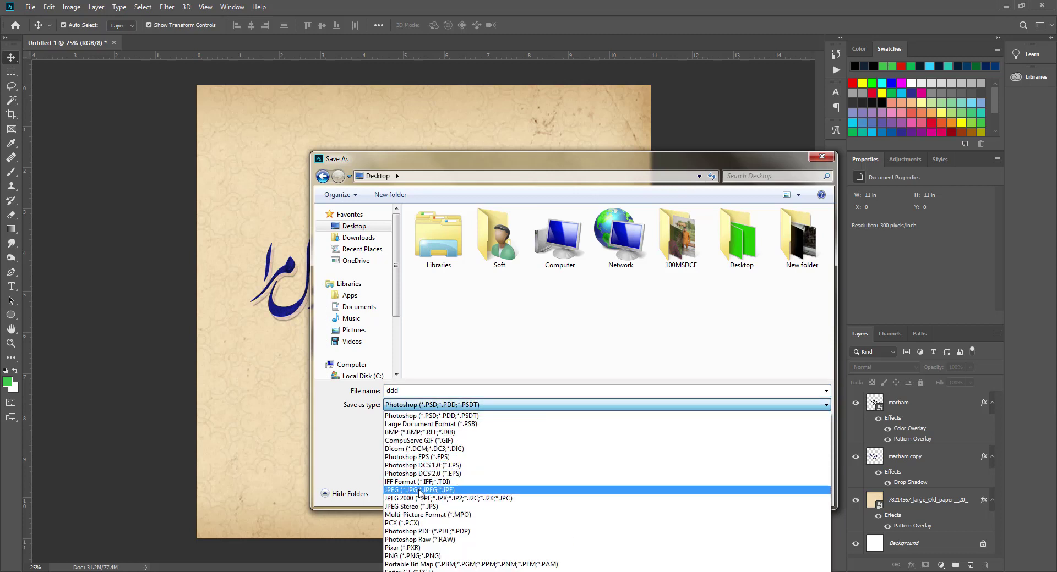
{"action": "left_click", "coordinate": [419, 493]}
{"action": "left_click", "coordinate": [745, 492]}
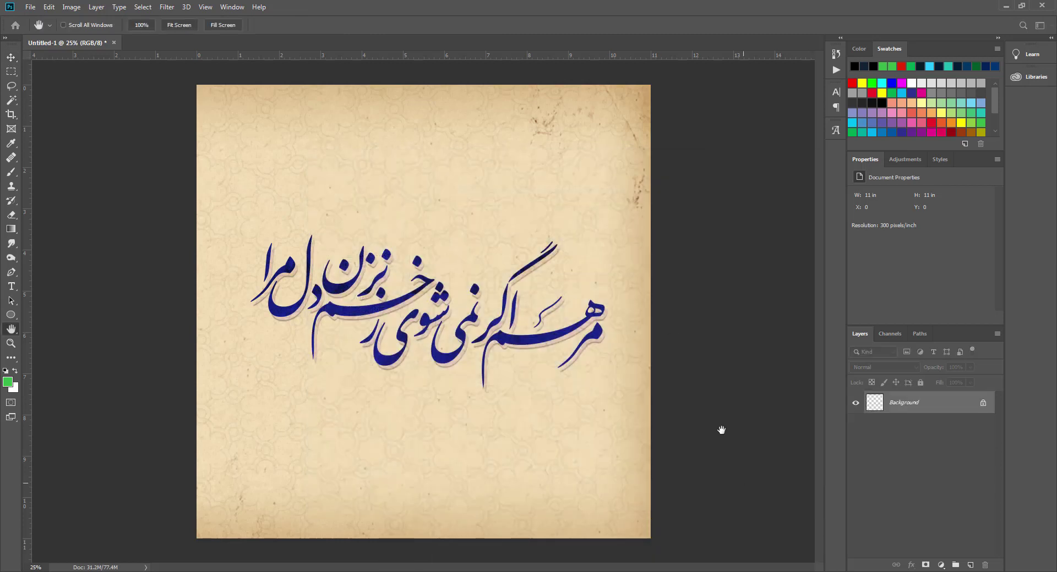
{"action": "left_click", "coordinate": [590, 147]}
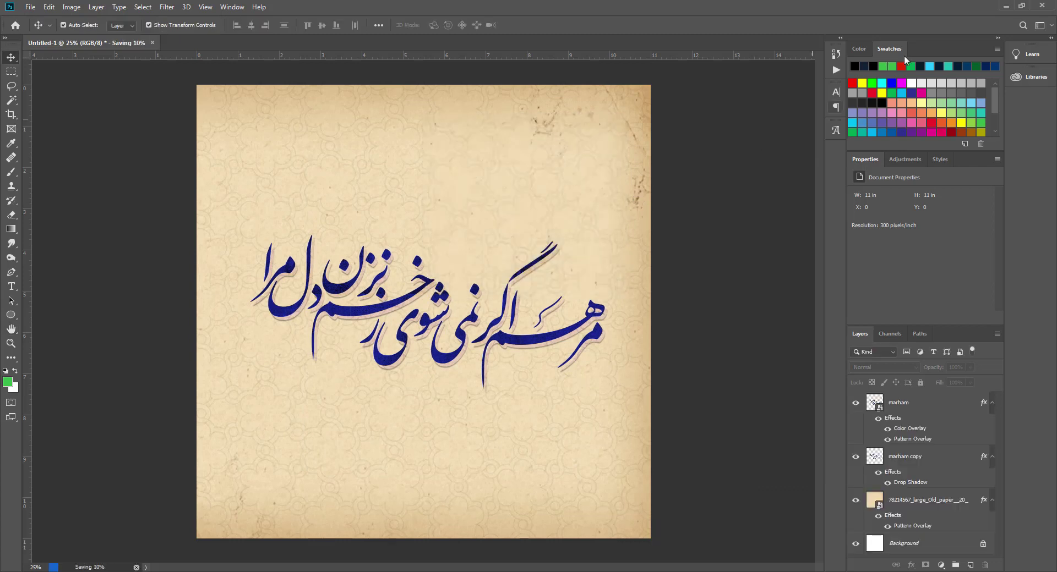
{"action": "left_click", "coordinate": [1006, 6]}
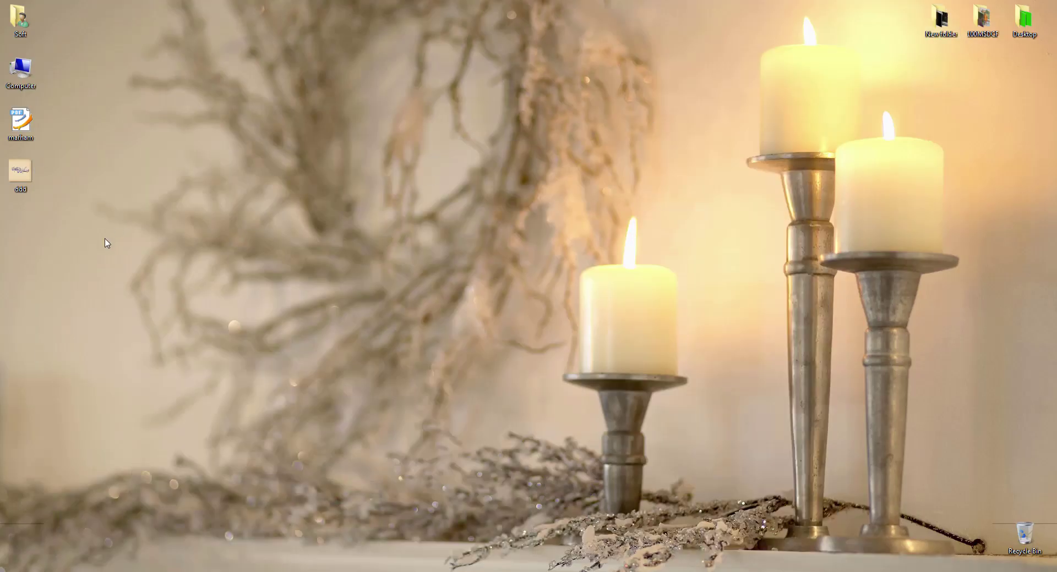
Open the ddd JPEG from the desktop in Windows Photo Viewer to view the finished calligraphy.
{"action": "double_click", "coordinate": [31, 188]}
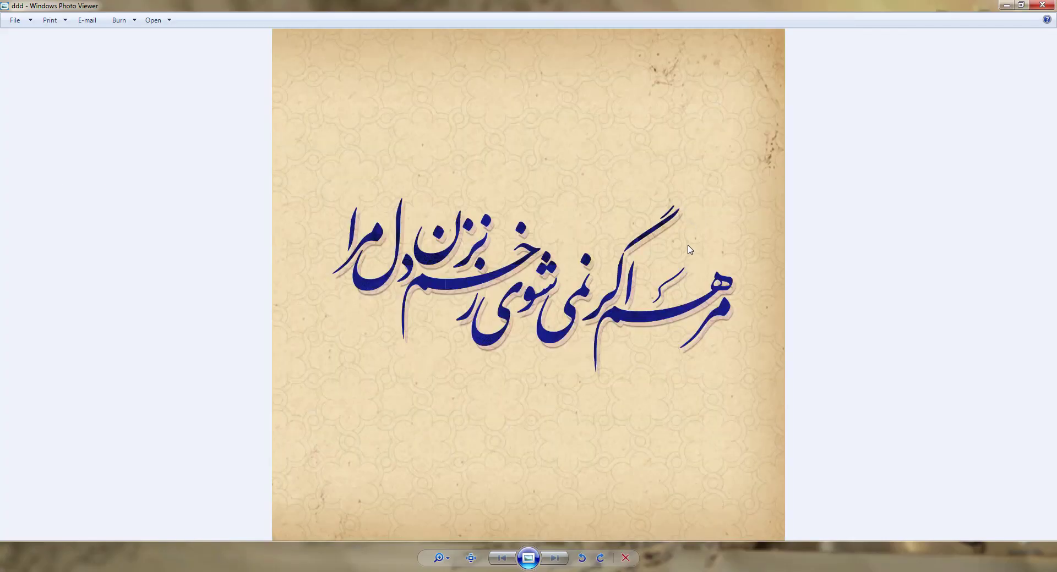